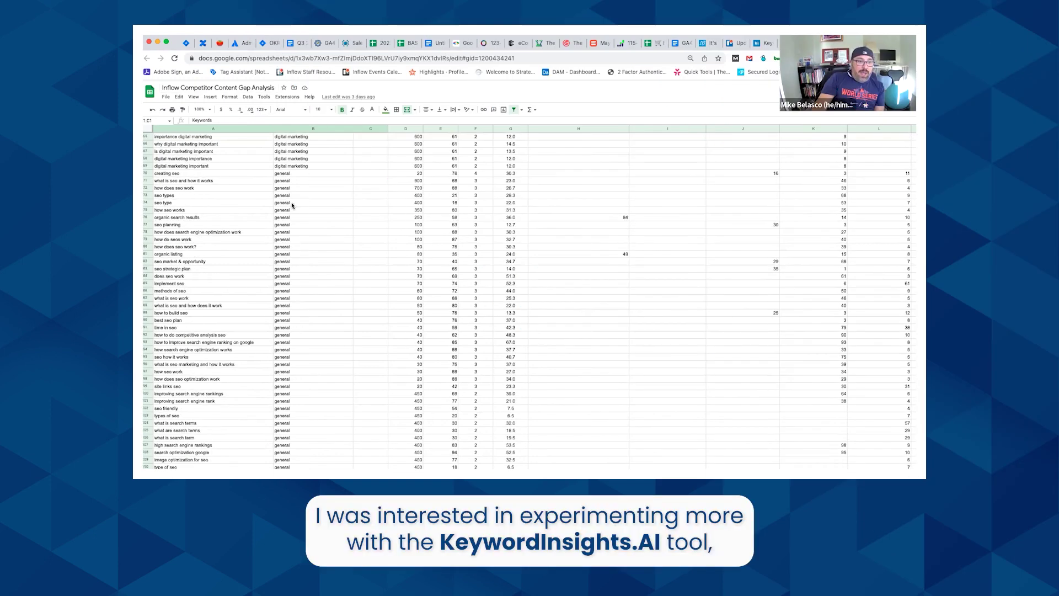
pyautogui.scroll(10, 291, 205)
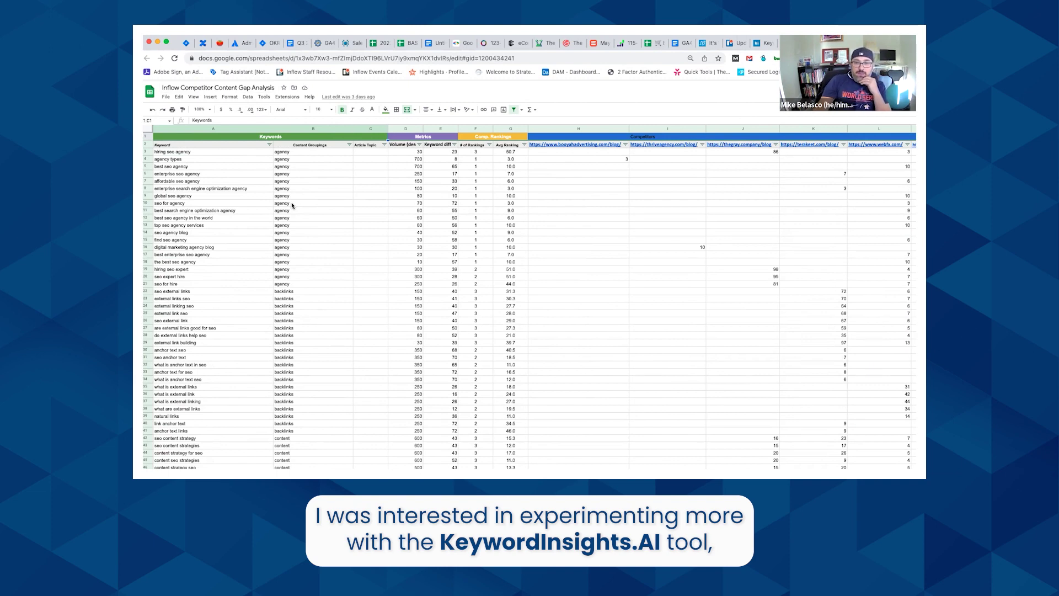
pyautogui.scroll(-10, 307, 239)
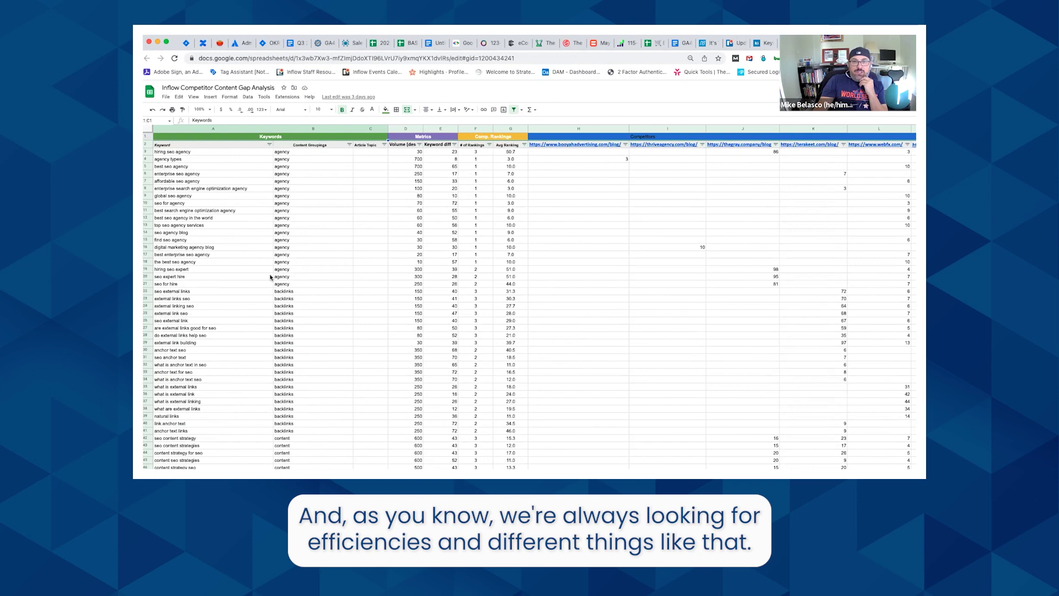
# Switch to Keyword Insights and show the content brief for "ecommerce content marketing strategy"
pyautogui.click(761, 46)
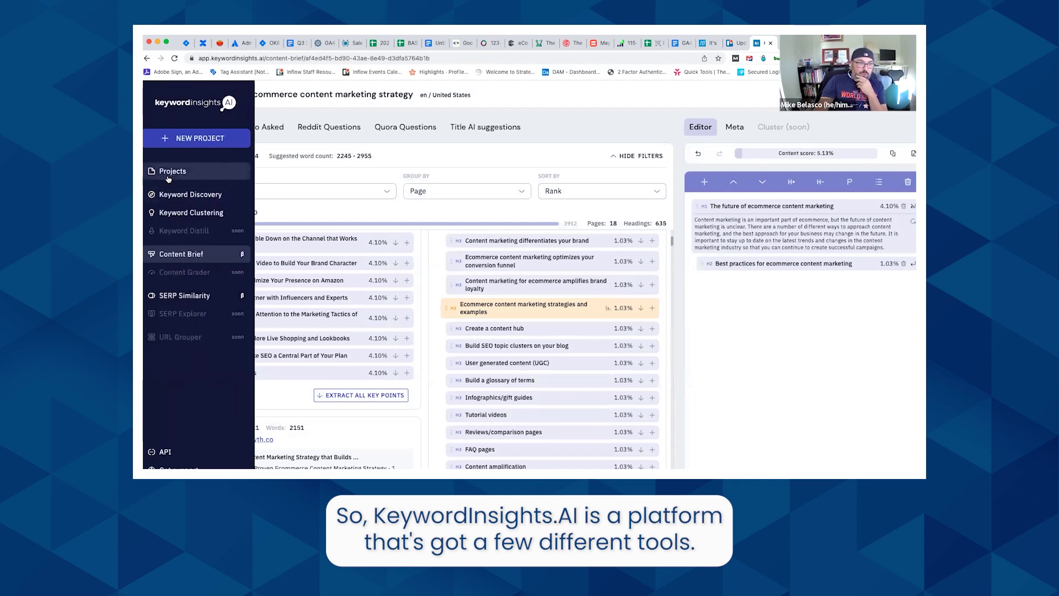
pyautogui.click(182, 194)
pyautogui.click(176, 256)
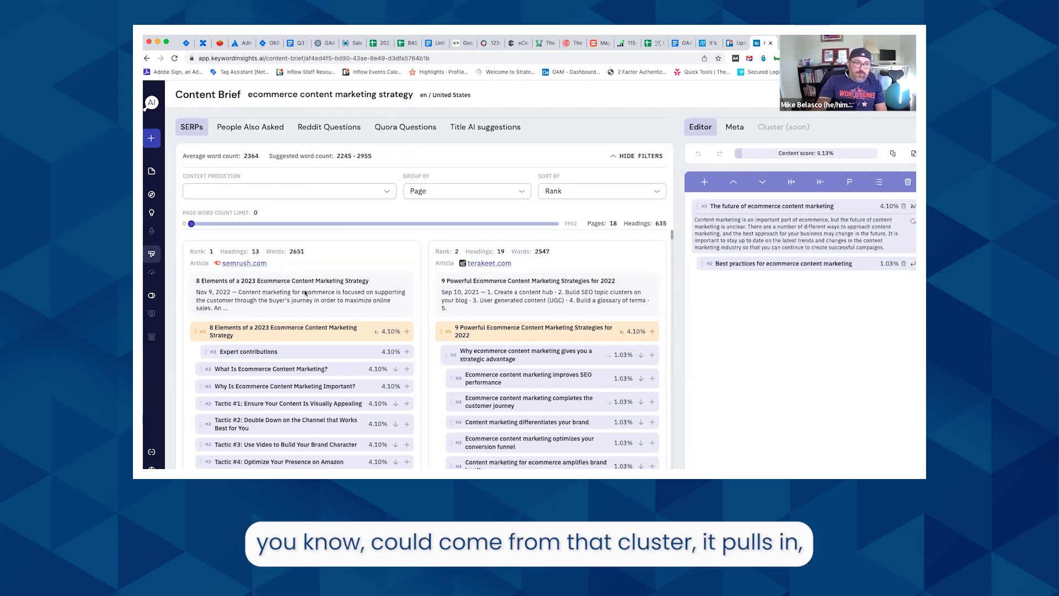
# Examine the heading outlines of the top two ranking pages, from semrush.com and terakeet.com, in the brief
pyautogui.scroll(-1, 391, 255)
pyautogui.scroll(-1, 332, 265)
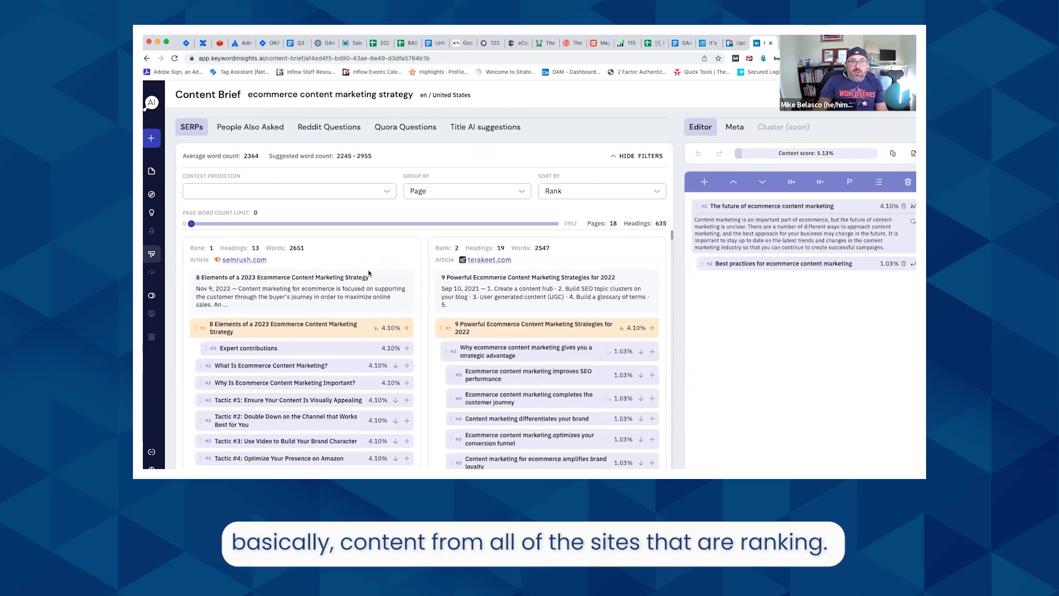
pyautogui.scroll(-1, 370, 272)
pyautogui.scroll(1, 378, 270)
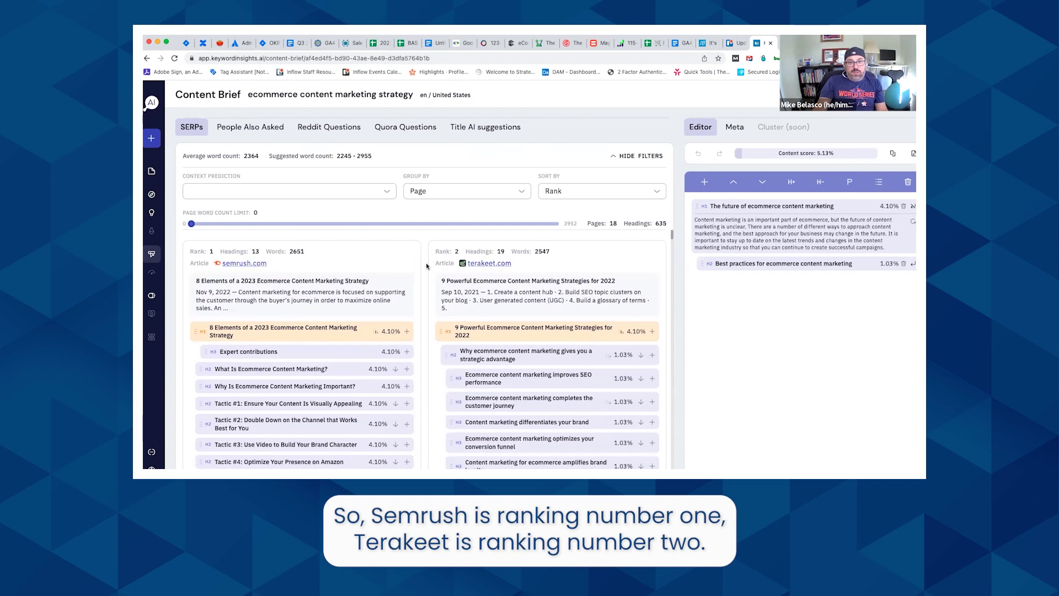
pyautogui.scroll(-5, 533, 275)
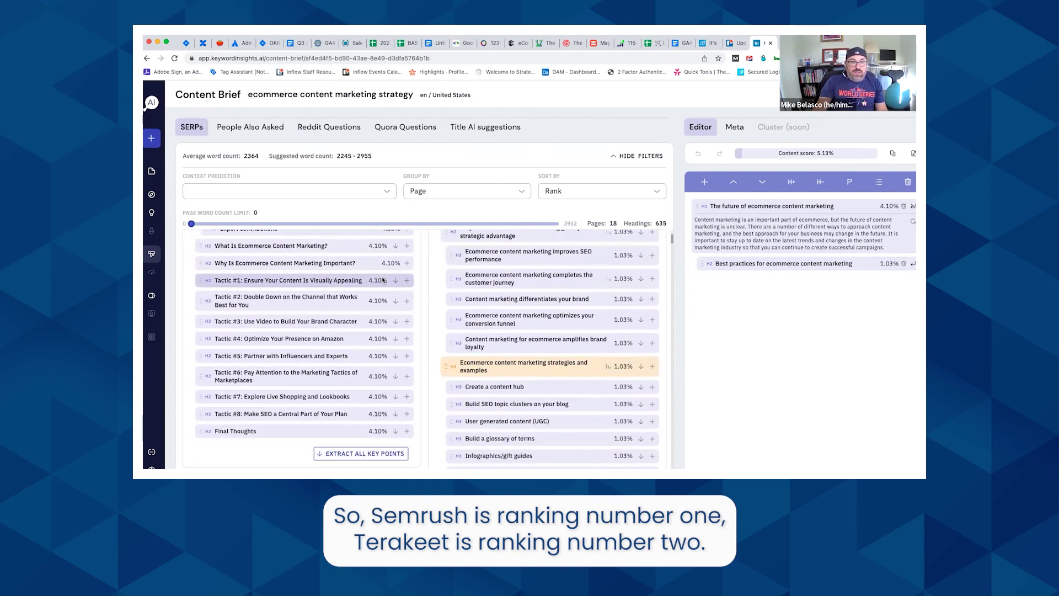
pyautogui.scroll(2, 331, 279)
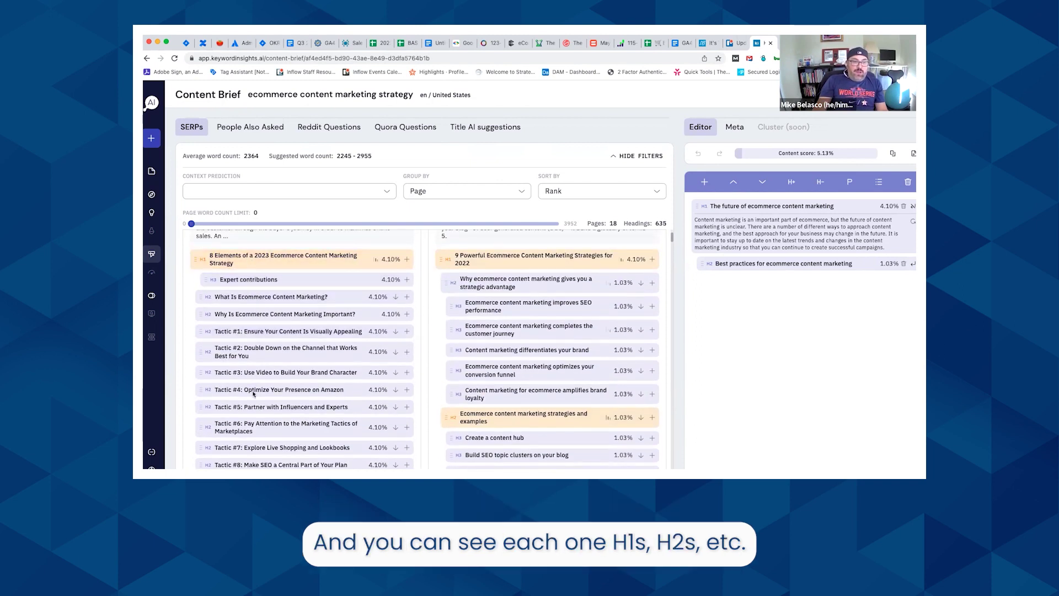
# Expand and read the key points under the semrush.com heading "Tactic #3: Use Video to Build Your Brand Character"
pyautogui.click(394, 373)
pyautogui.scroll(-2, 302, 346)
pyautogui.scroll(-1, 302, 347)
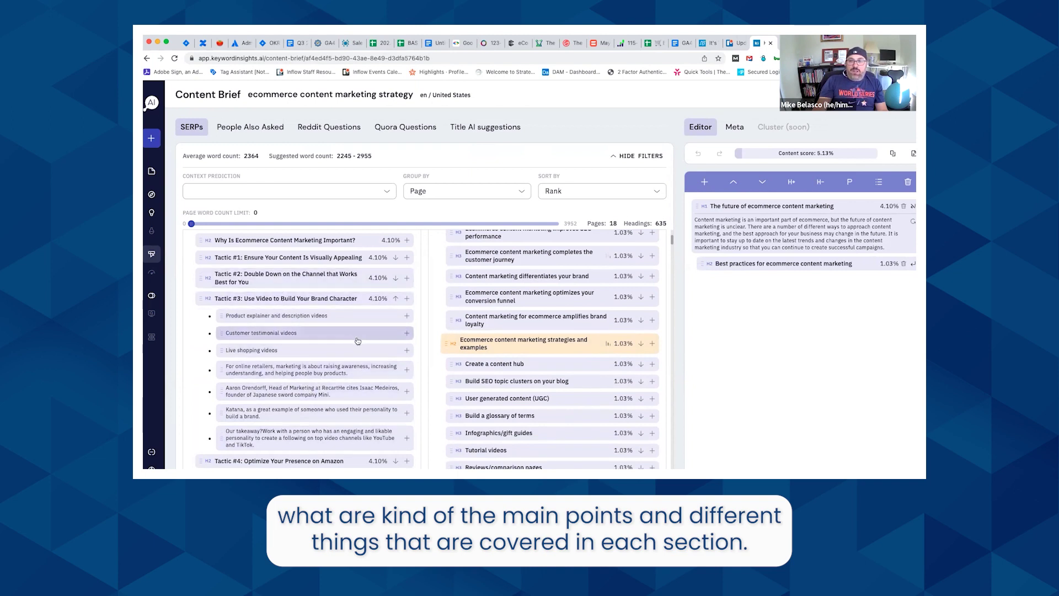
# Add the terakeet.com heading "Why ecommerce content marketing gives you a strategic advantage" to the end of the brief and generate AI text for it
pyautogui.scroll(5, 348, 331)
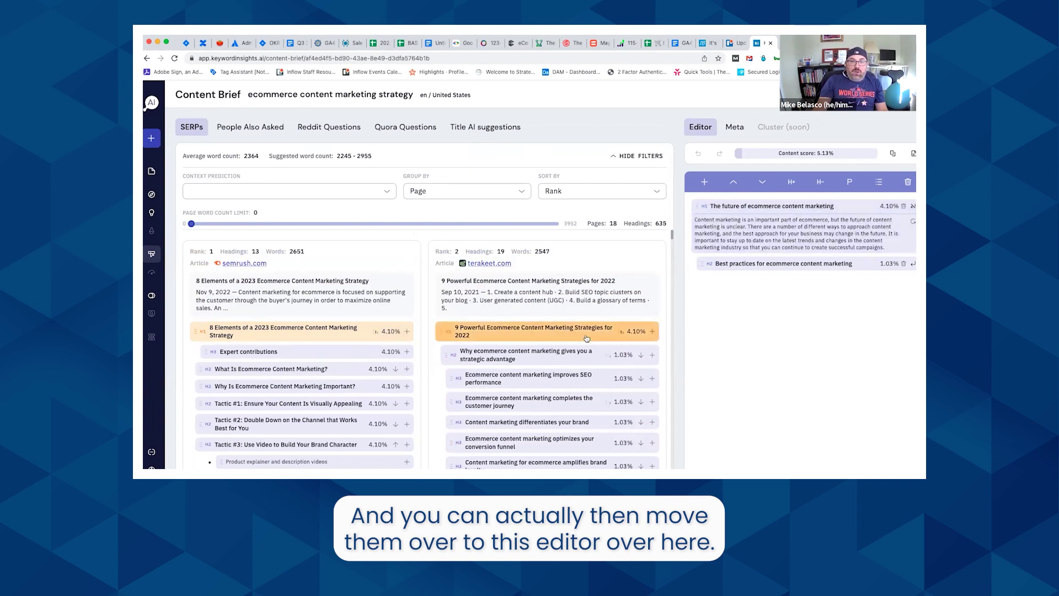
pyautogui.moveTo(545, 356); pyautogui.dragTo(803, 291)
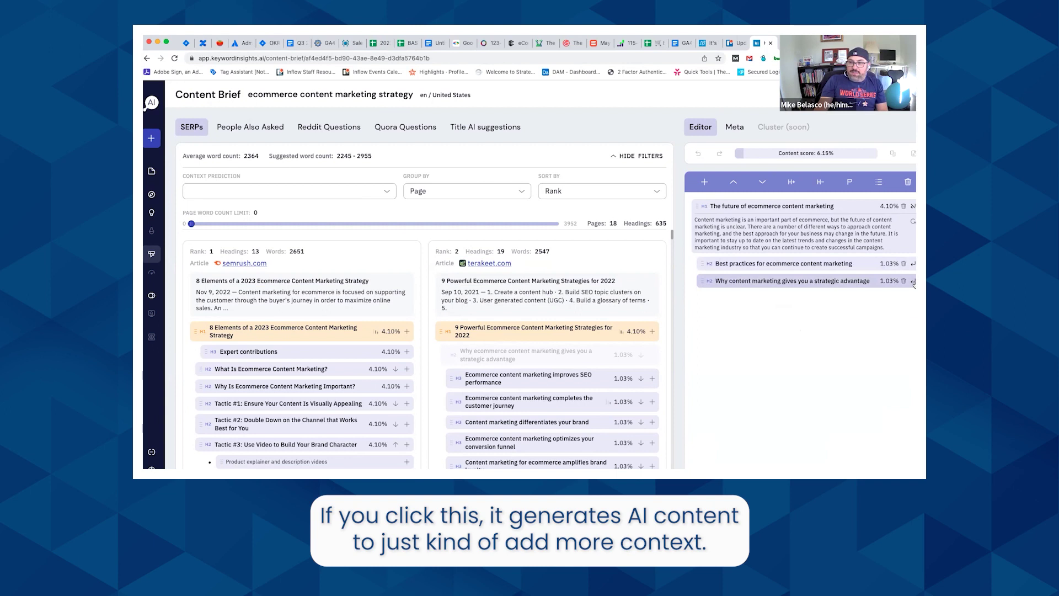
pyautogui.click(913, 281)
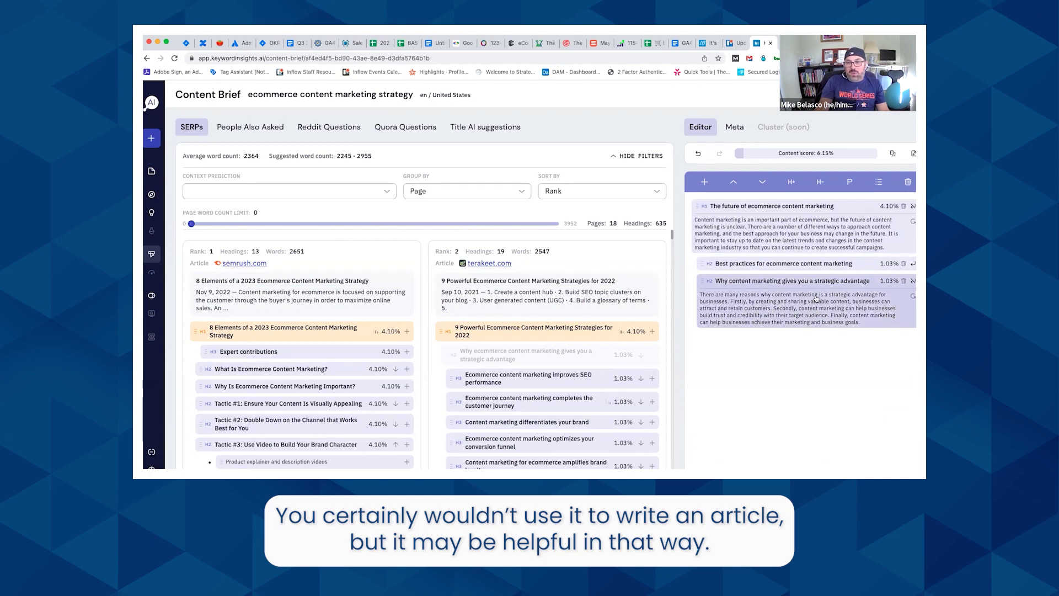
# Review the brief's People Also Asked questions, Reddit questions and AI title suggestions as heading sources
pyautogui.scroll(-3, 424, 347)
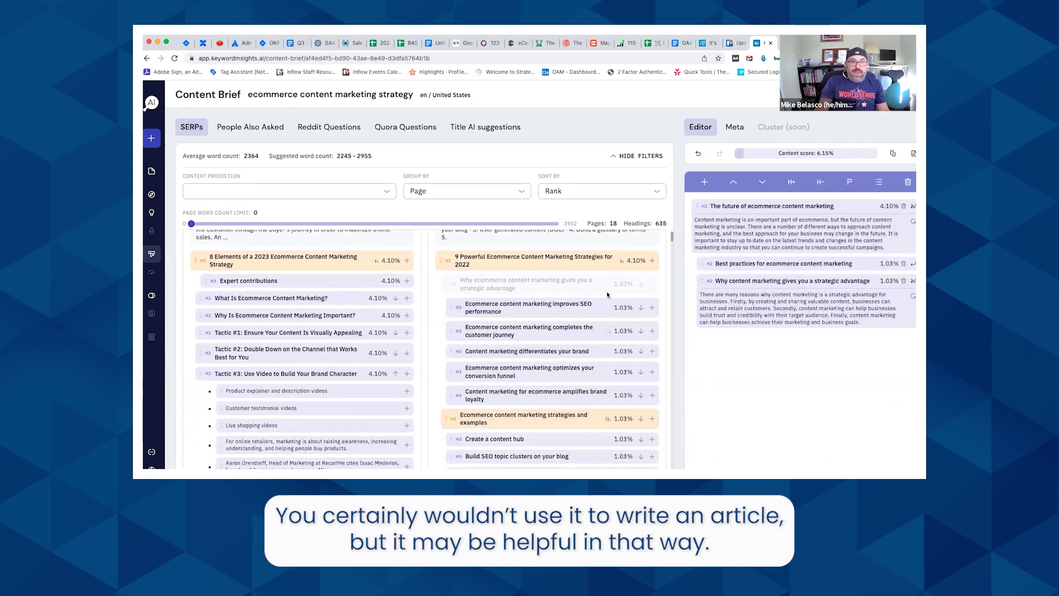
pyautogui.click(246, 128)
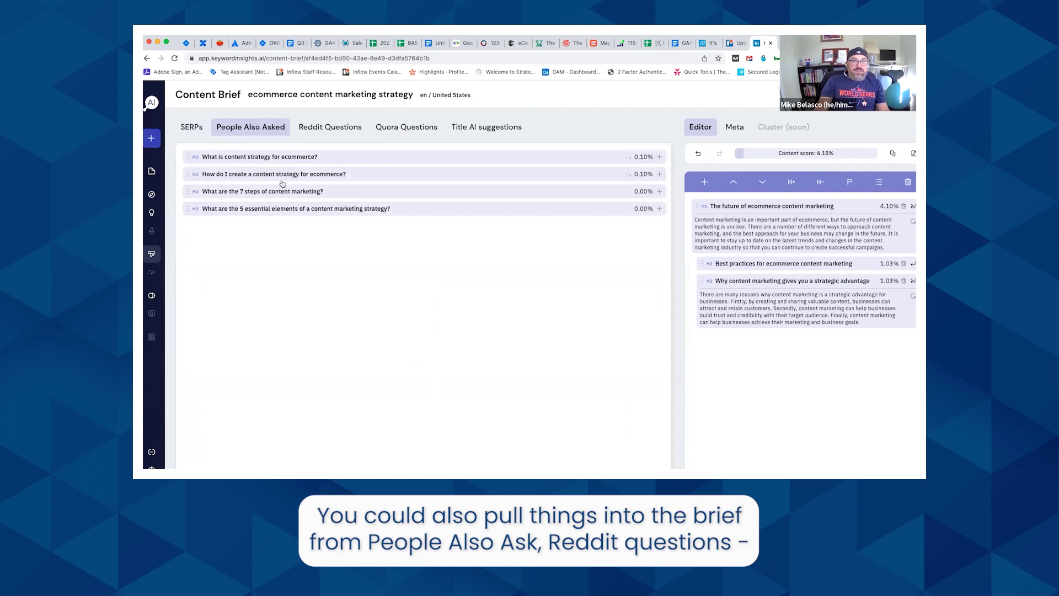
pyautogui.click(333, 128)
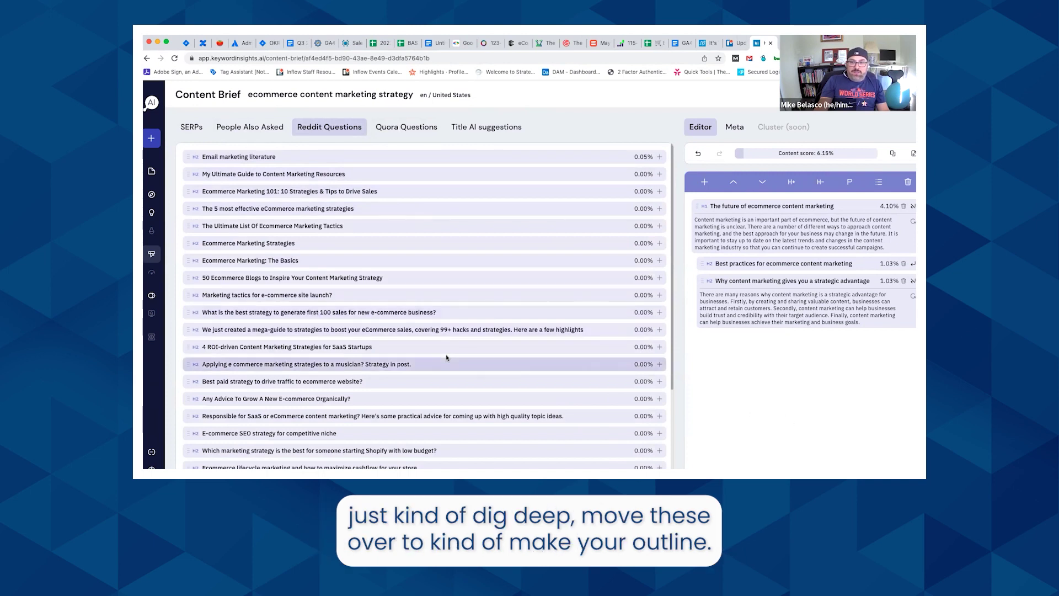
pyautogui.click(479, 128)
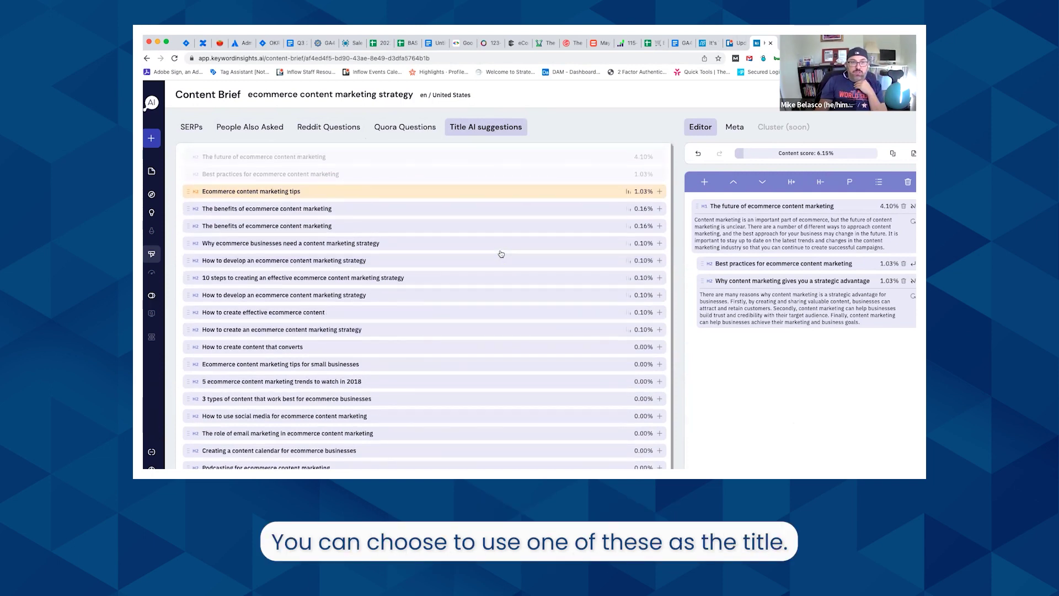
# View the brief's meta title and description fields and its export options without exporting, and return to the editor
pyautogui.click(734, 127)
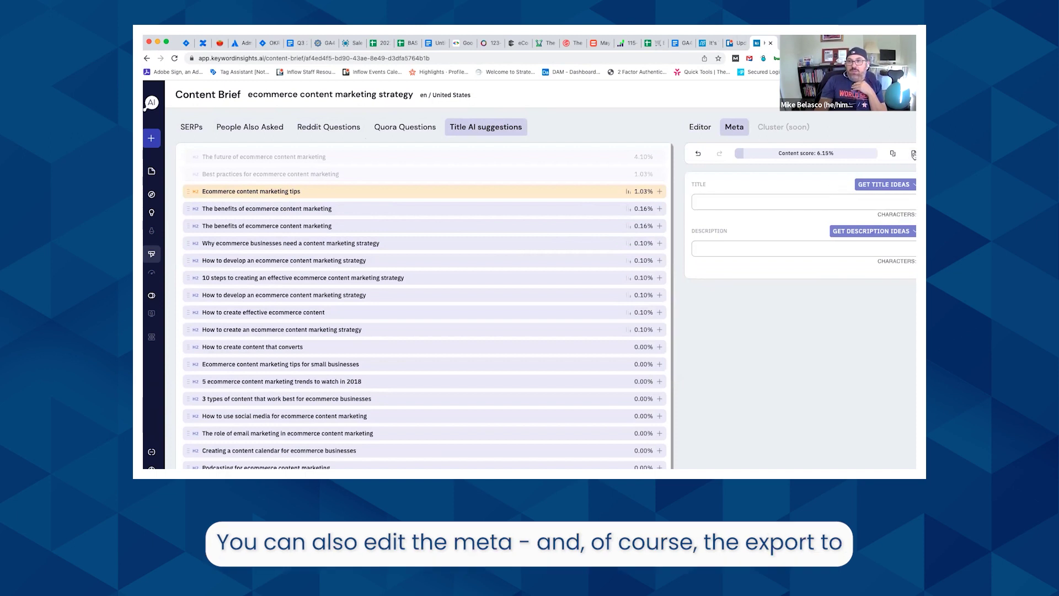
pyautogui.click(913, 155)
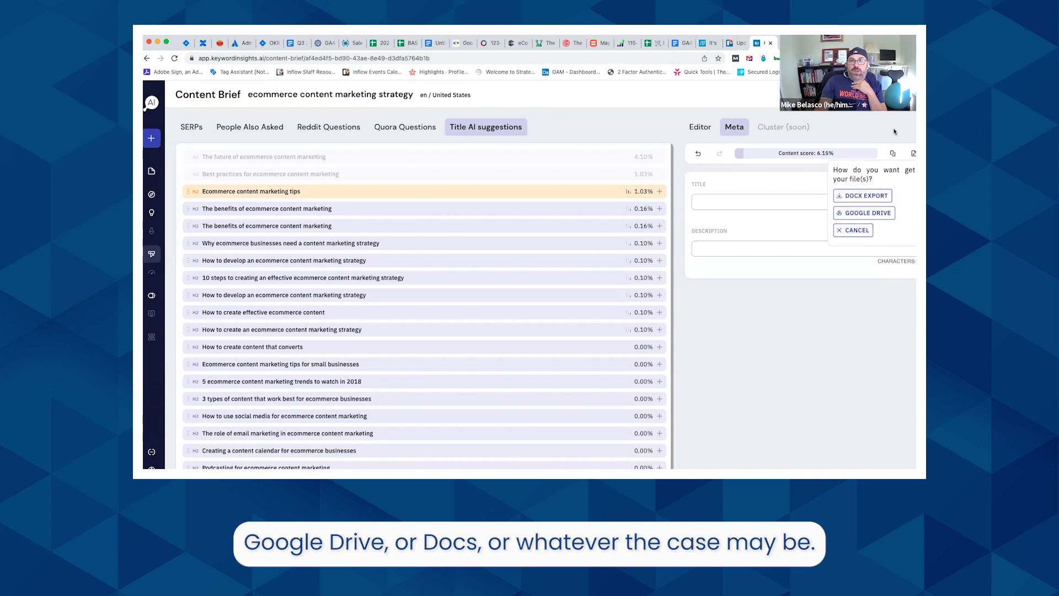
pyautogui.click(867, 125)
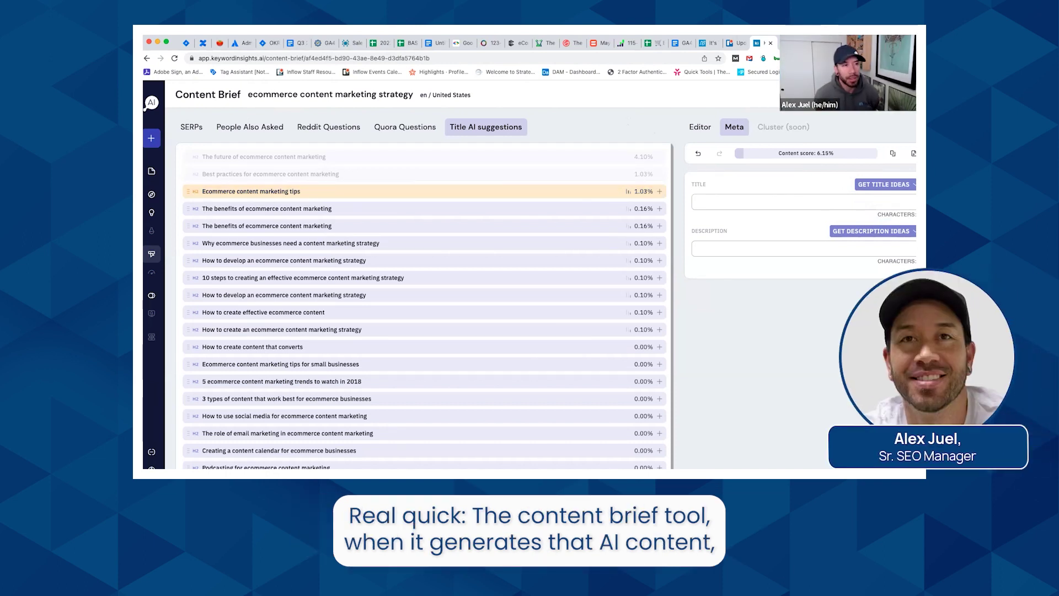
pyautogui.click(701, 126)
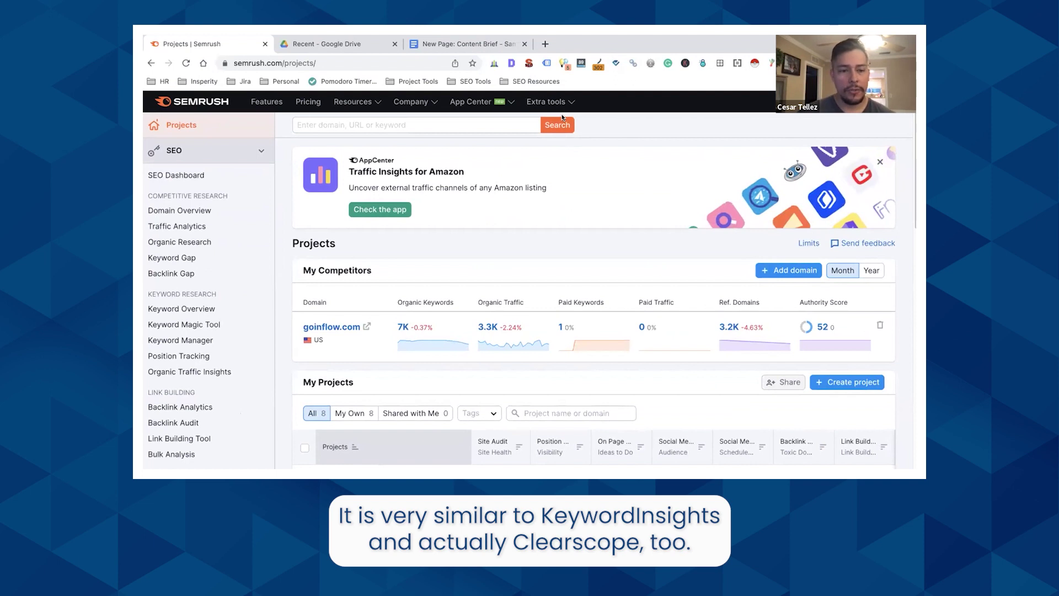
# In Semrush, open the Content Outline Builder outline for "samsung galaxy s23 rumors" and review its general recommendations
pyautogui.click(553, 101)
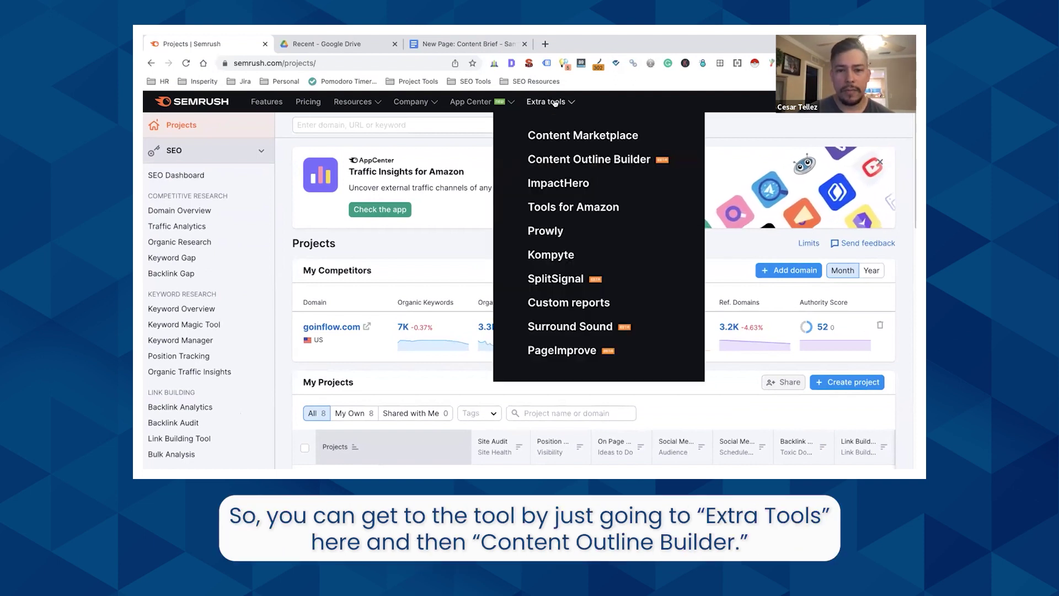
pyautogui.click(583, 159)
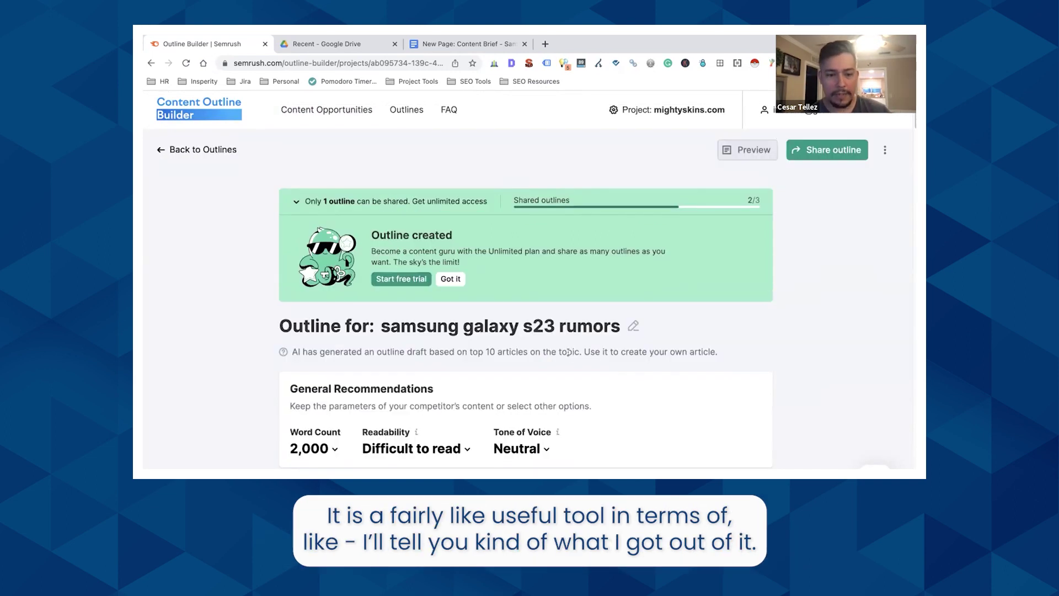
pyautogui.scroll(-1, 568, 355)
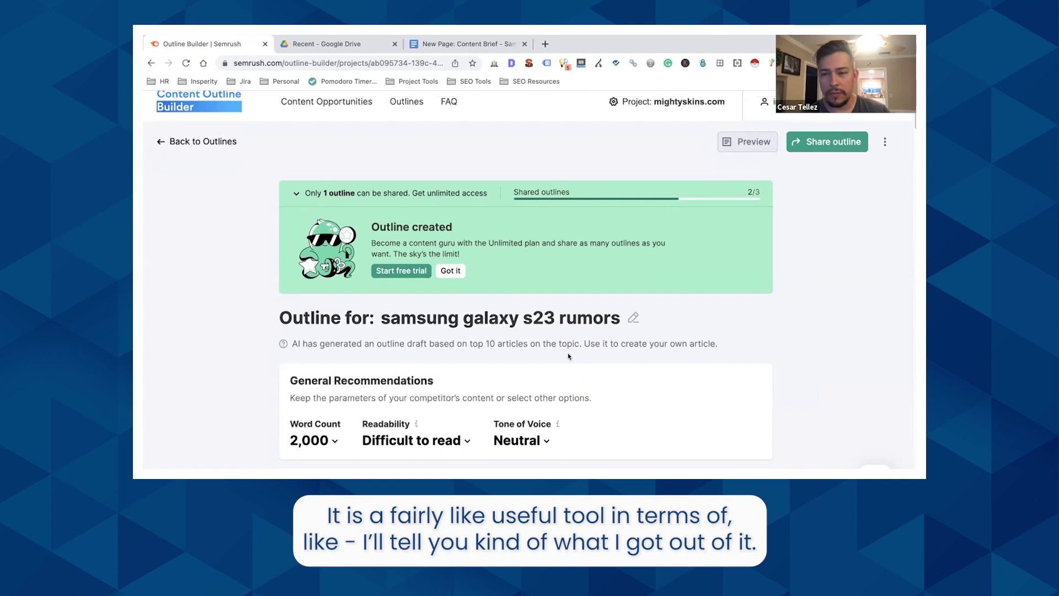
pyautogui.scroll(-1, 568, 356)
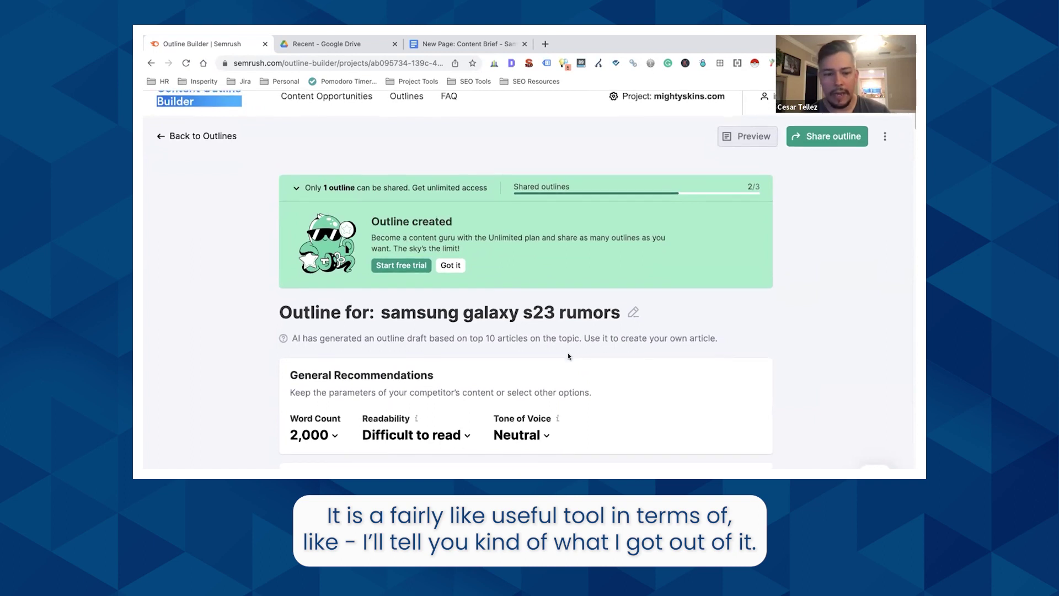
pyautogui.scroll(-3, 568, 356)
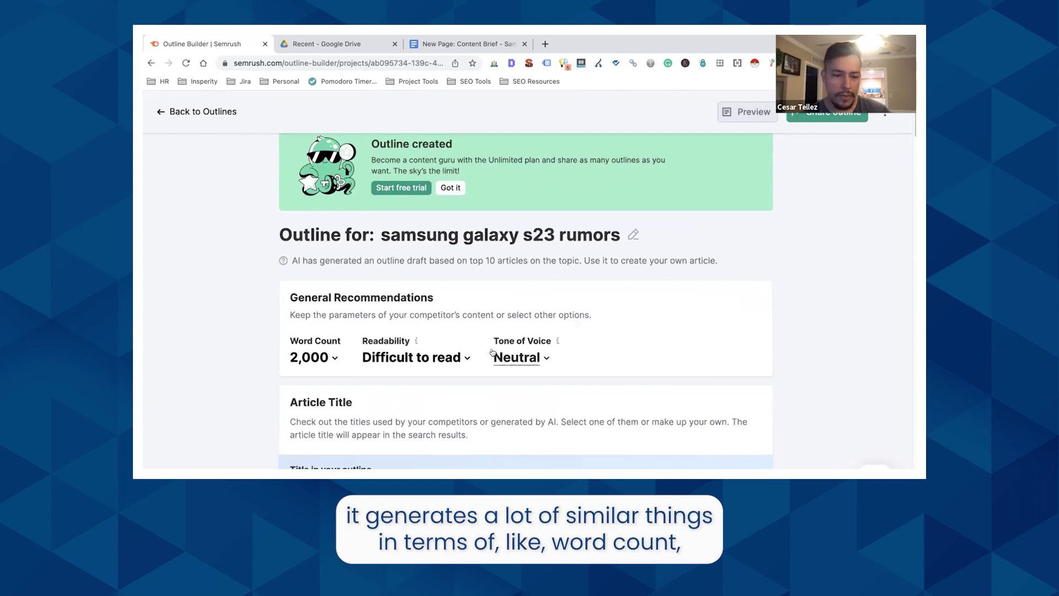
pyautogui.scroll(-2, 456, 342)
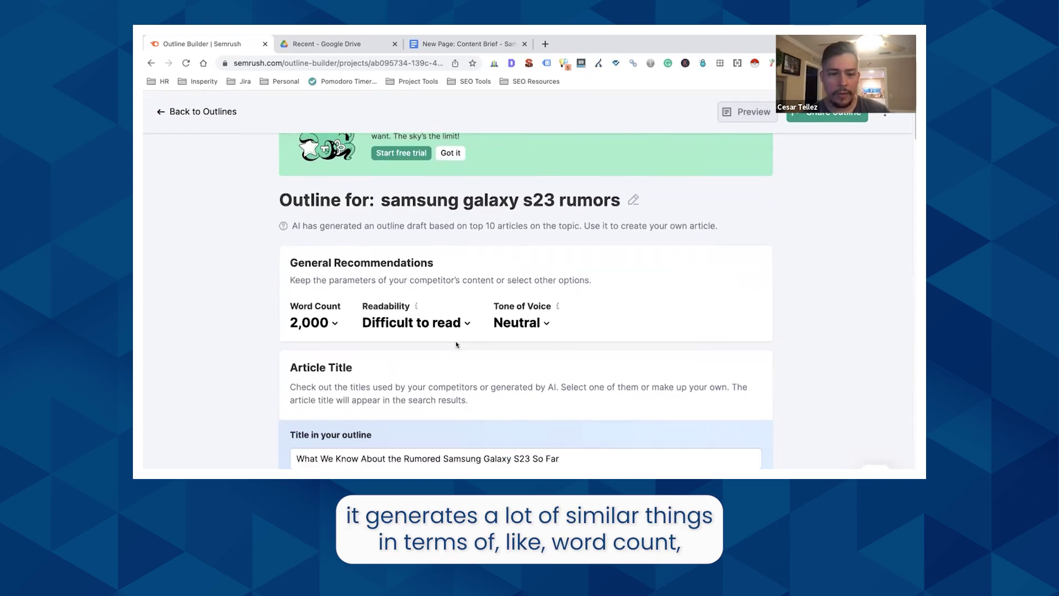
pyautogui.scroll(-3, 456, 344)
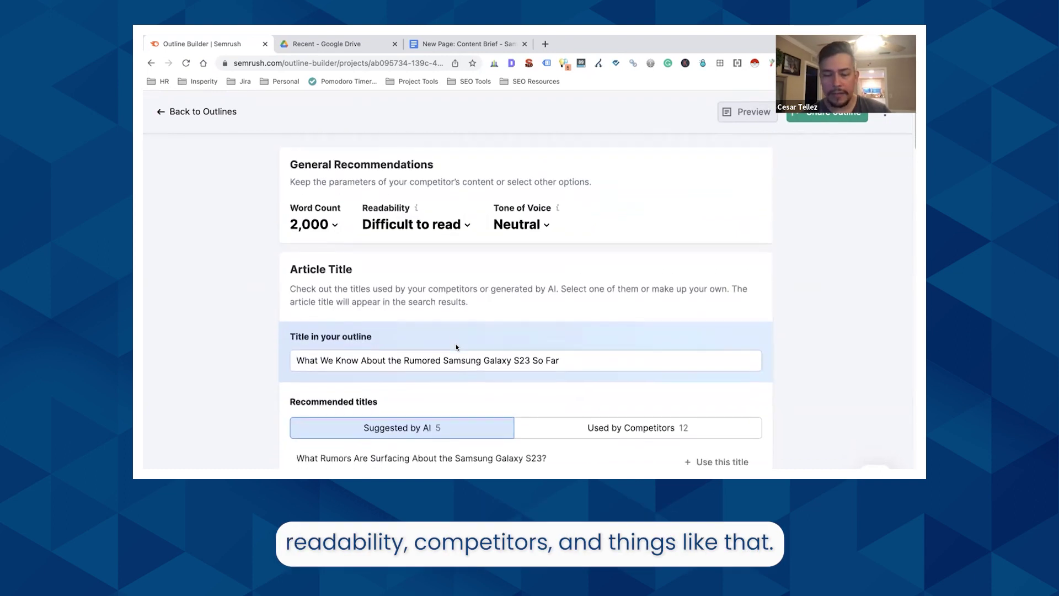
pyautogui.scroll(-1, 455, 343)
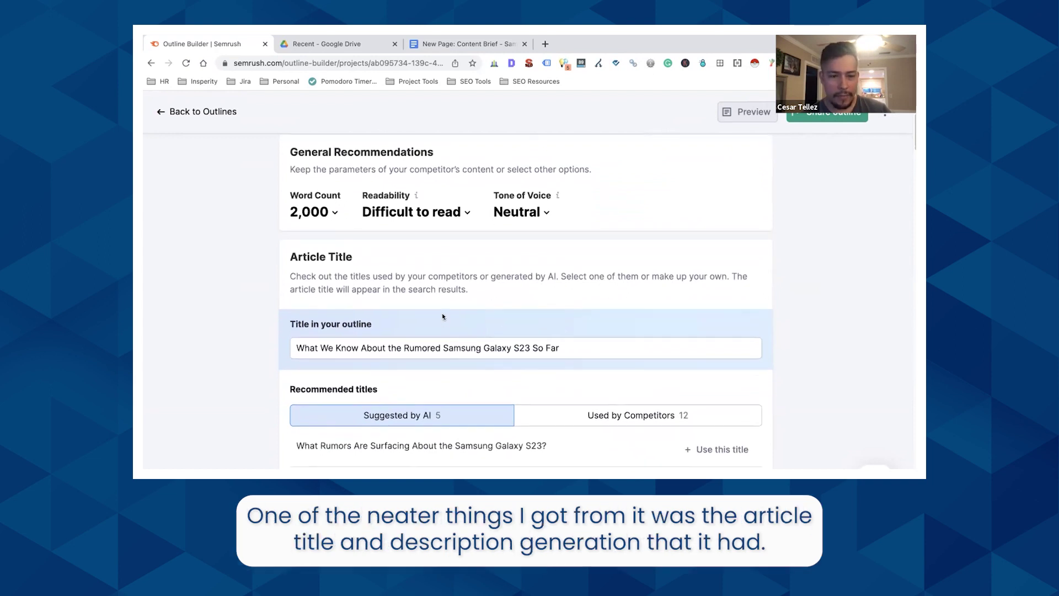
pyautogui.scroll(-1, 442, 317)
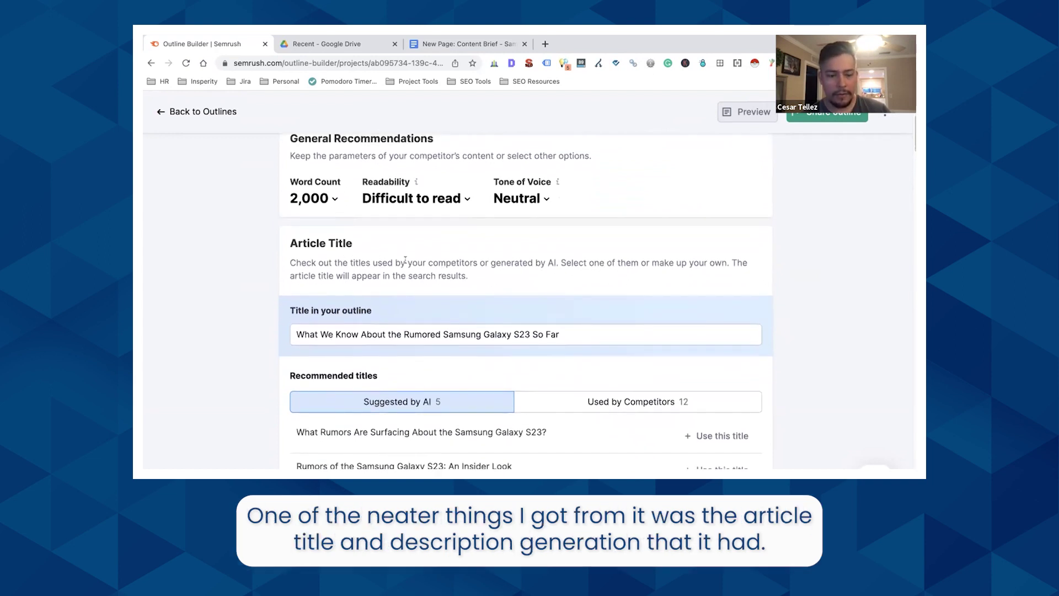
# Examine the outline's AI-suggested article titles and its article description
pyautogui.scroll(-10, 405, 259)
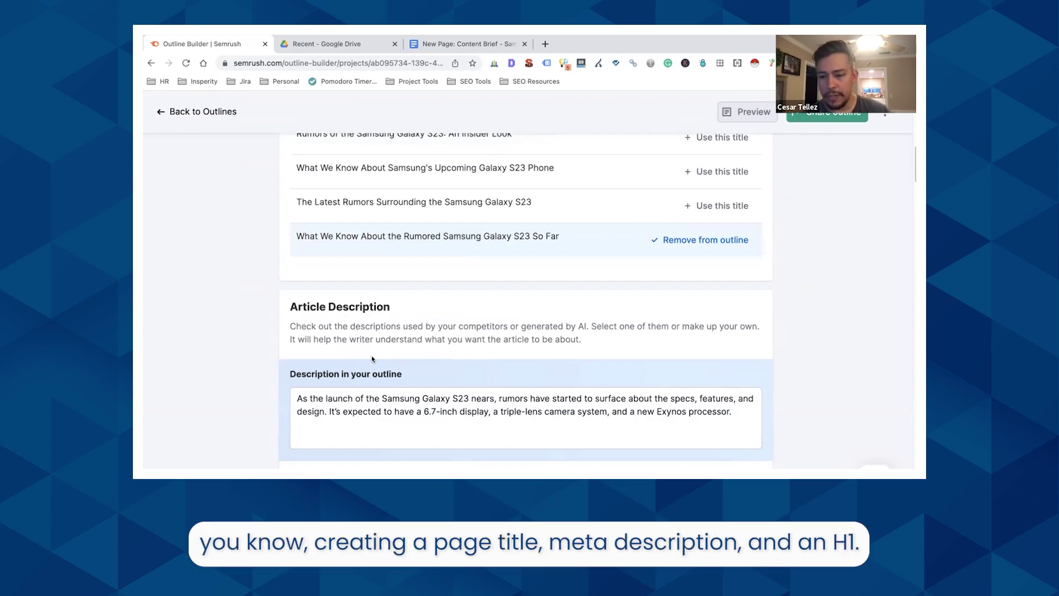
pyautogui.scroll(3, 372, 356)
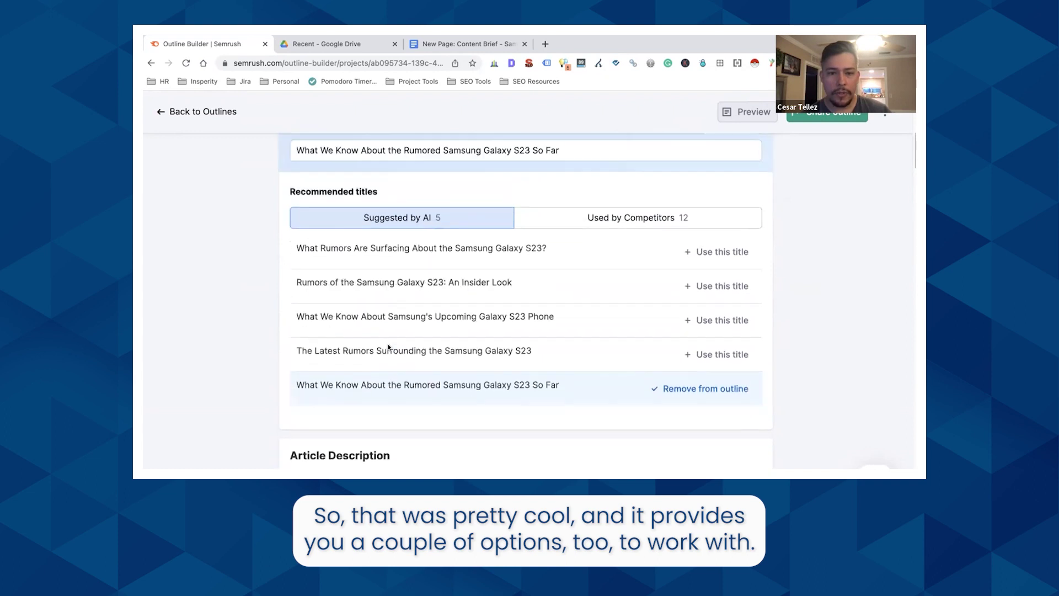
pyautogui.scroll(2, 387, 345)
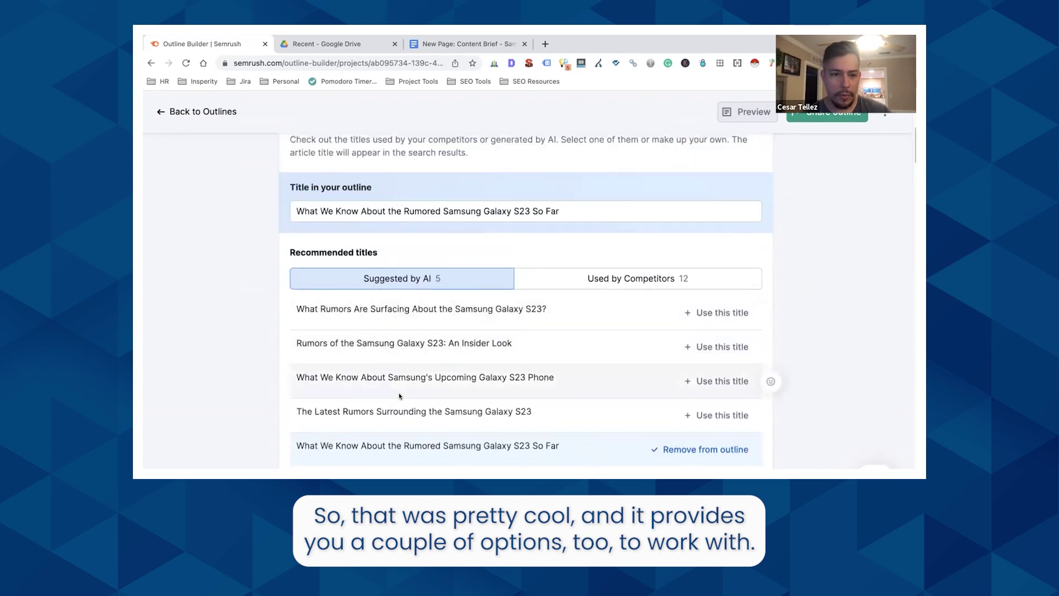
pyautogui.scroll(3, 400, 395)
# Examine the outline's recommended keywords and its table of contents with the AI-suggested structure
pyautogui.scroll(-9, 399, 394)
pyautogui.scroll(-10, 399, 393)
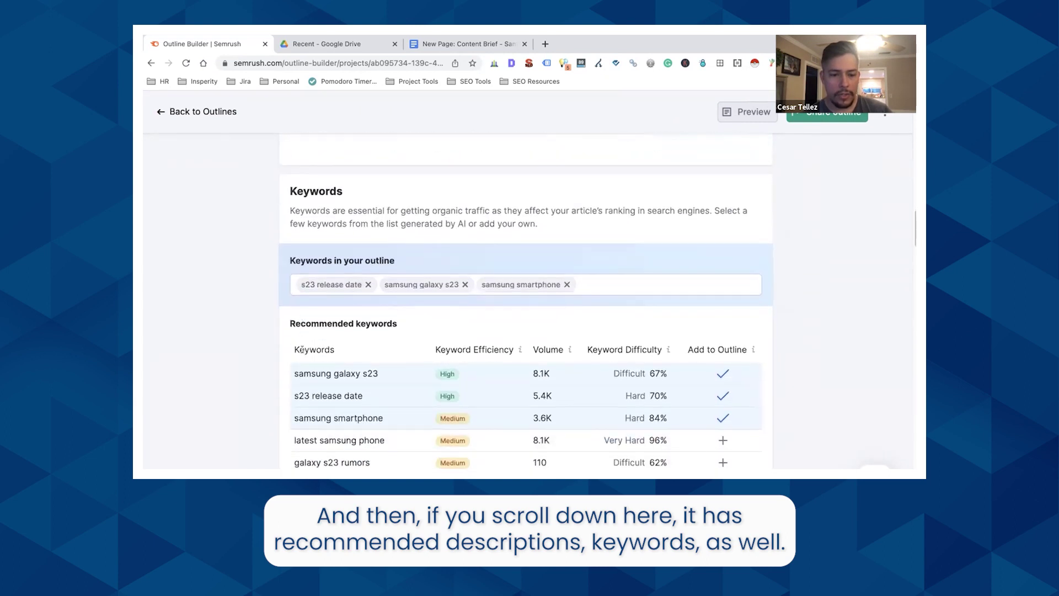
pyautogui.scroll(-1, 302, 349)
pyautogui.scroll(-10, 307, 298)
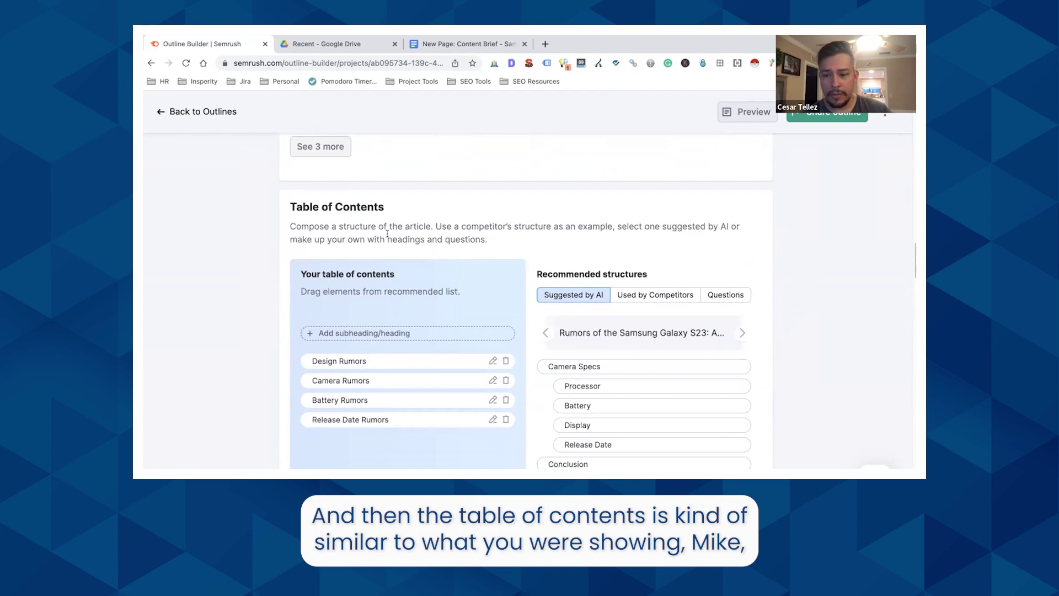
pyautogui.scroll(-2, 379, 278)
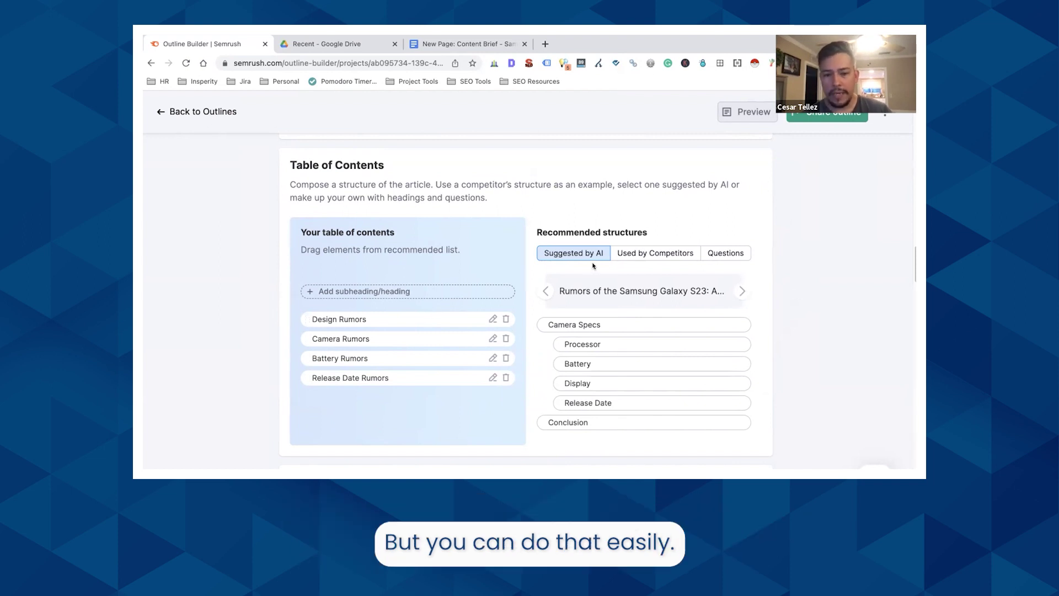
# Examine the table of contents structures used by competitors and the recommended questions for the Samsung Galaxy S23 outline
pyautogui.click(652, 253)
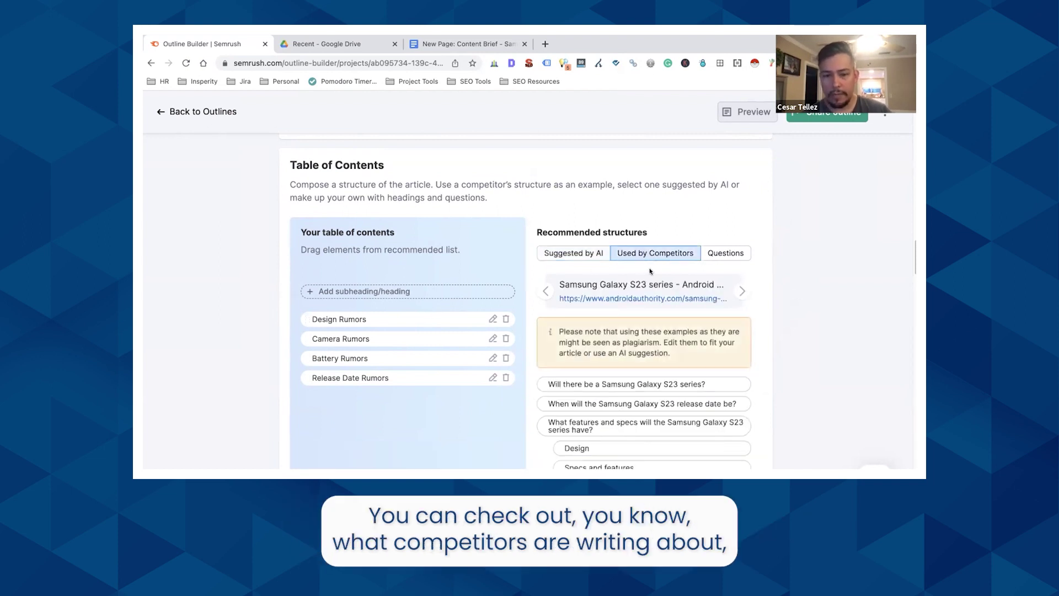
pyautogui.scroll(-2, 644, 326)
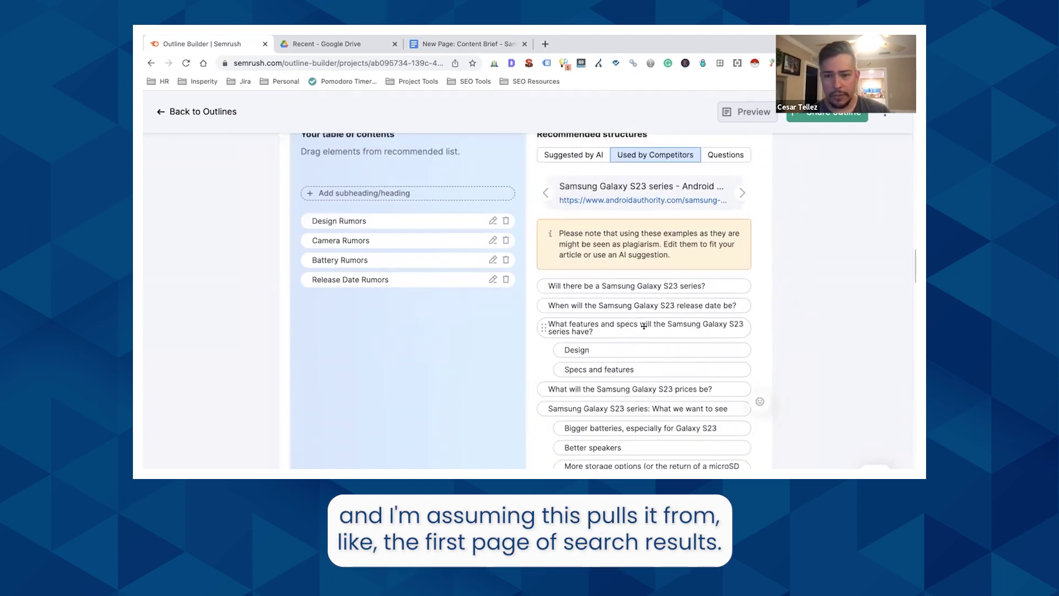
pyautogui.scroll(-1, 644, 326)
pyautogui.scroll(1, 644, 326)
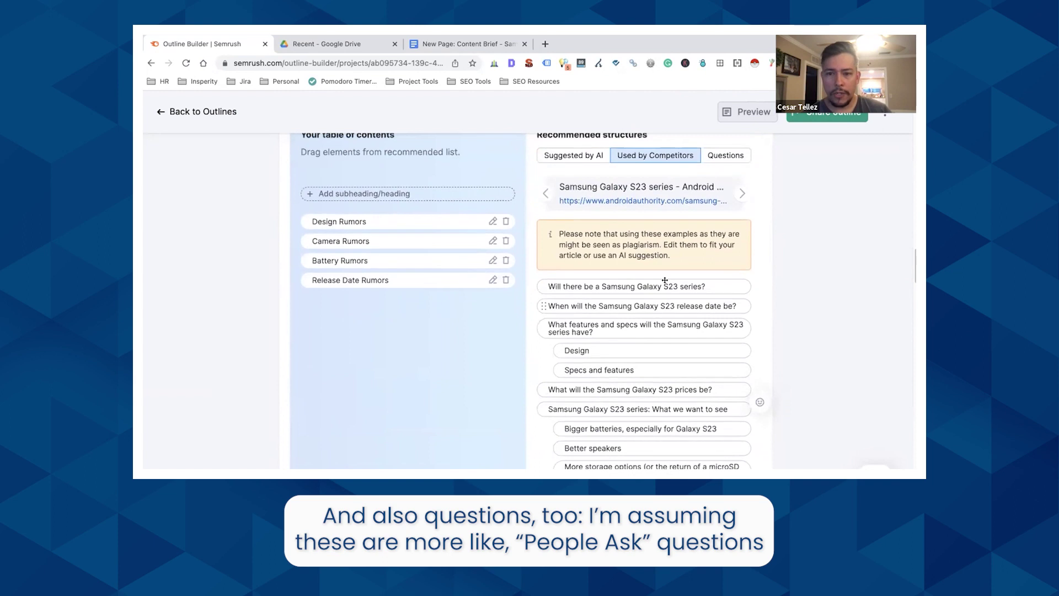
pyautogui.click(724, 156)
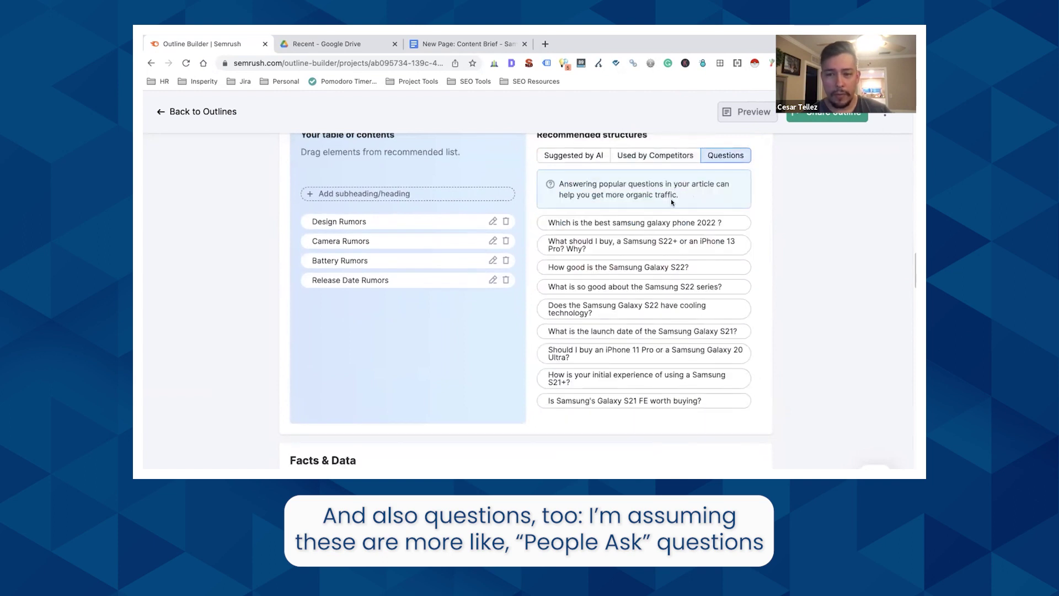
pyautogui.scroll(1, 665, 246)
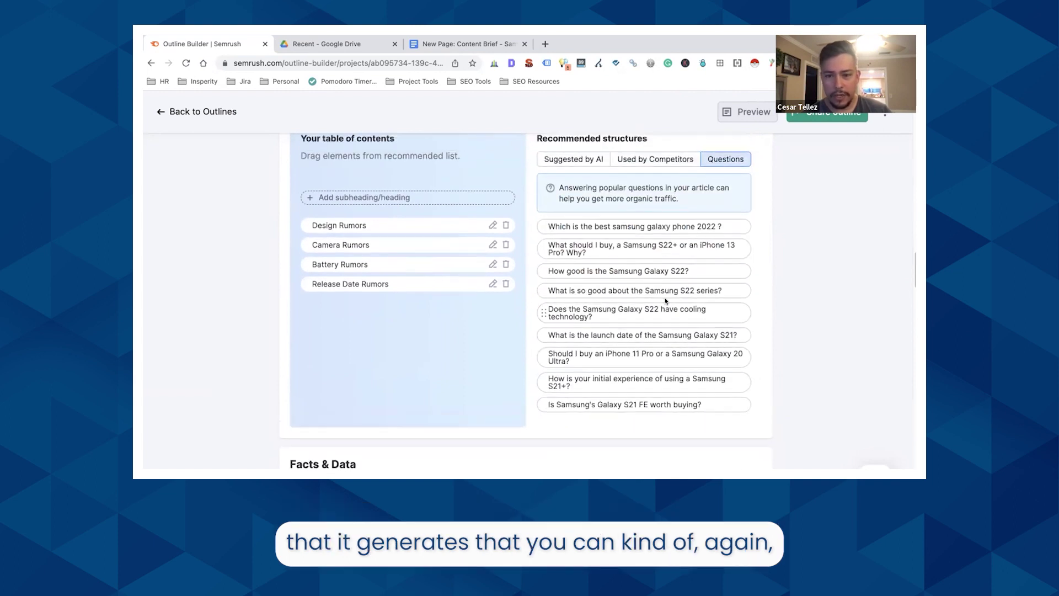
pyautogui.scroll(1, 665, 300)
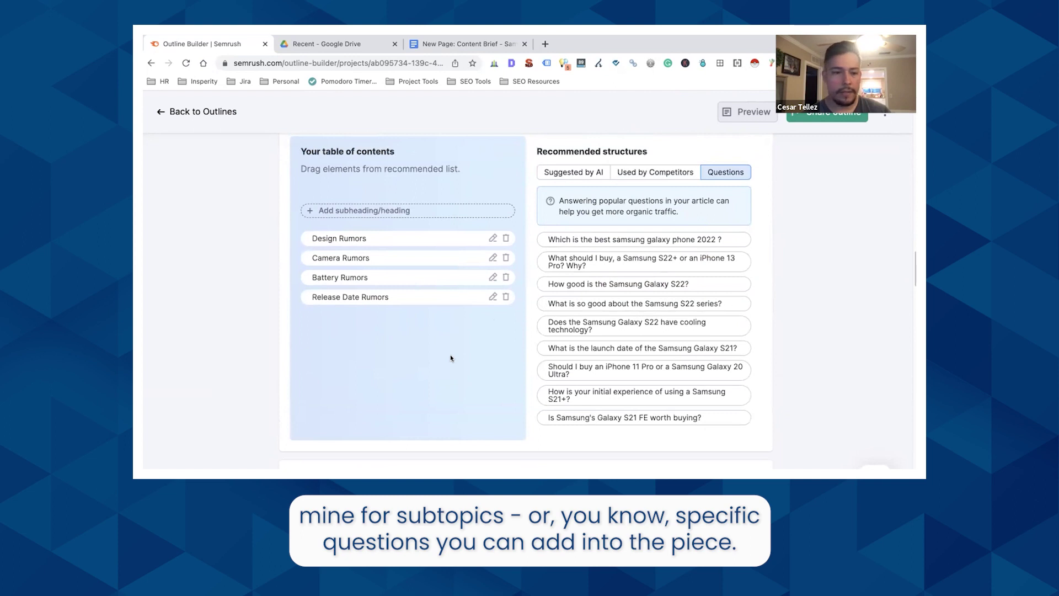
# Examine the Facts & Data section, including the facts in the outline and the recommended facts
pyautogui.scroll(-4, 451, 358)
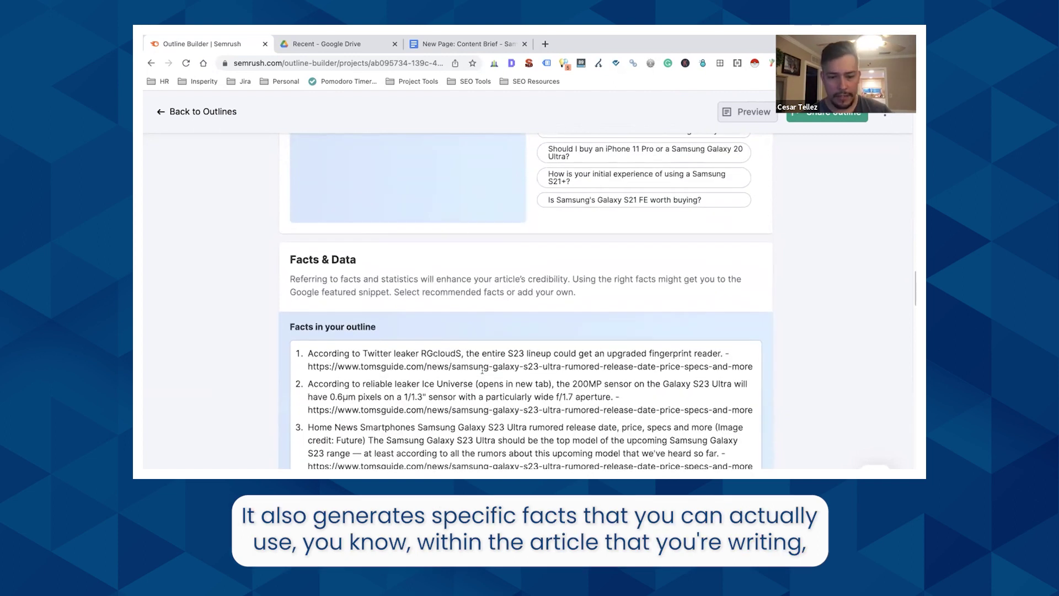
pyautogui.scroll(-1, 482, 370)
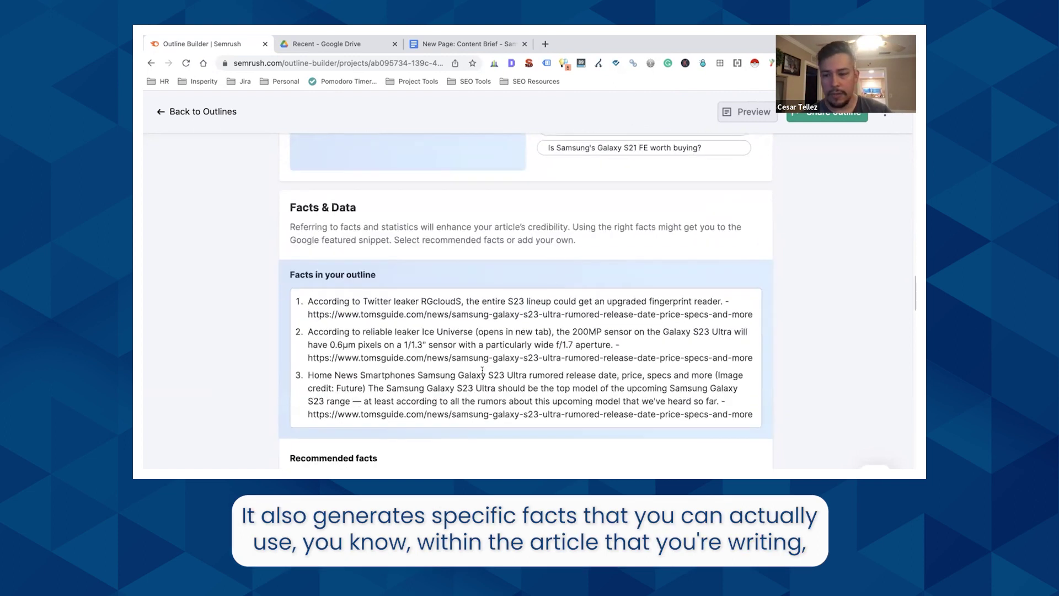
pyautogui.scroll(-1, 472, 338)
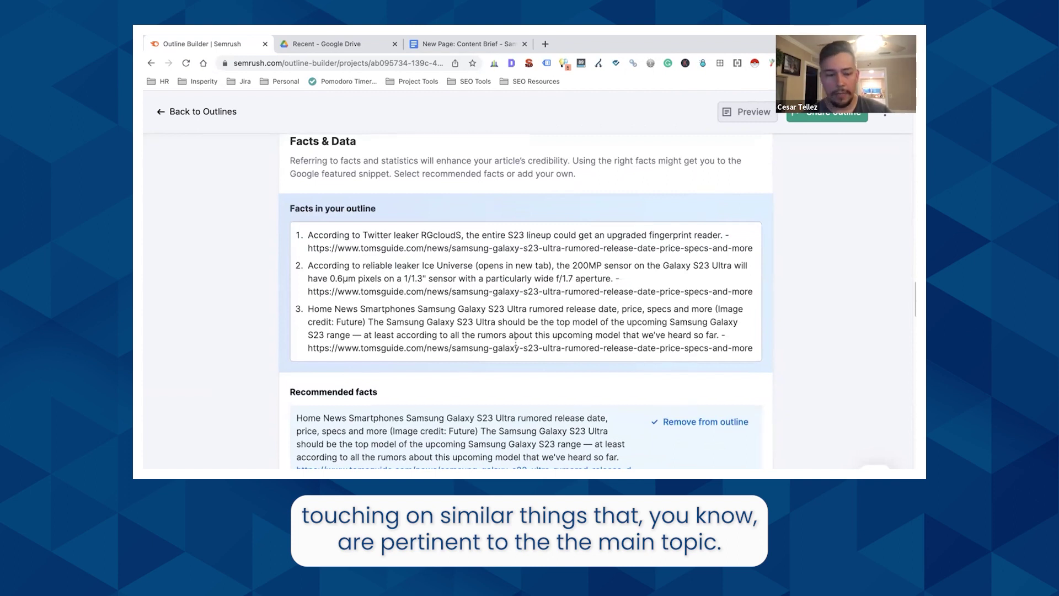
pyautogui.scroll(-1, 516, 341)
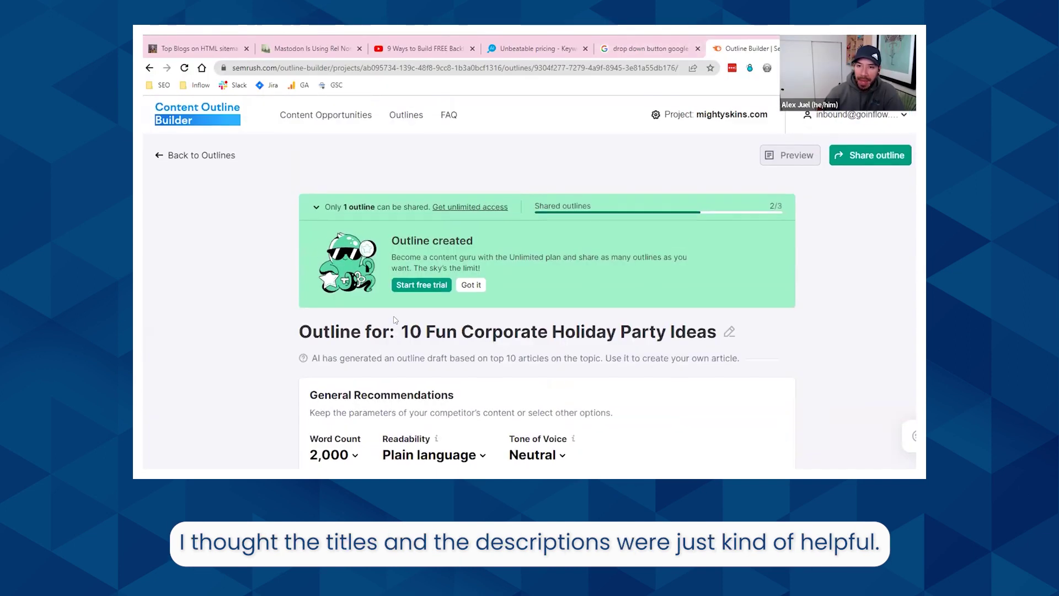
# In the outline for "10 Fun Corporate Holiday Party Ideas", review the article title and article description with their AI suggestions
pyautogui.scroll(-10, 395, 320)
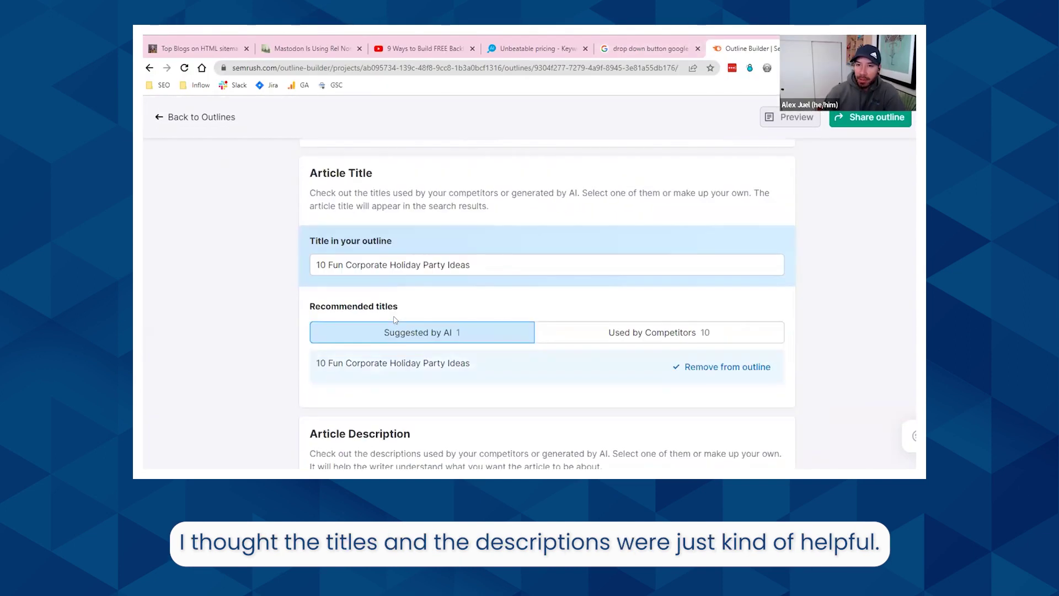
pyautogui.scroll(-3, 223, 274)
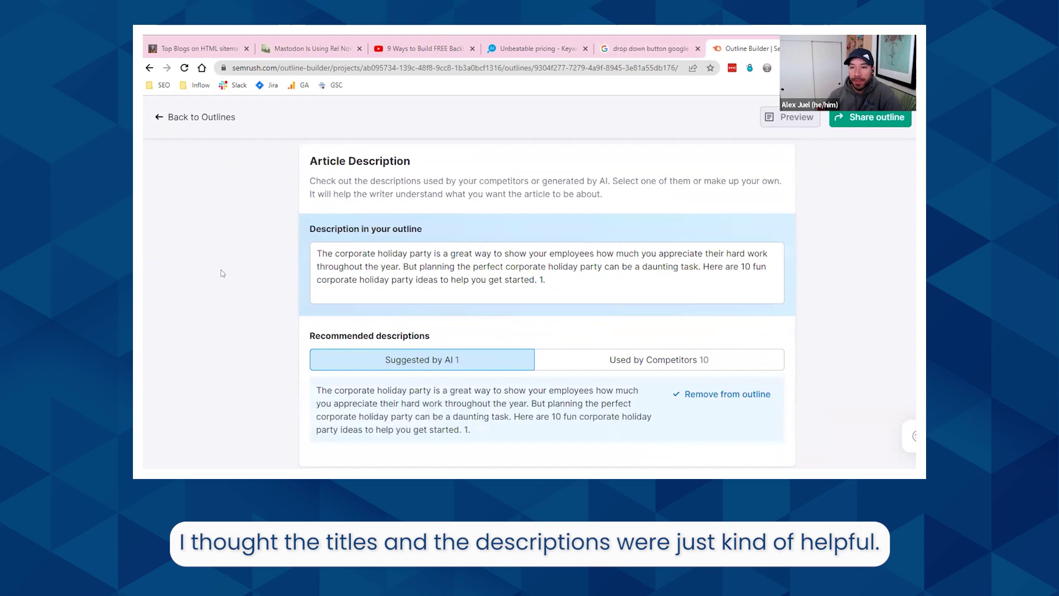
pyautogui.scroll(-10, 223, 274)
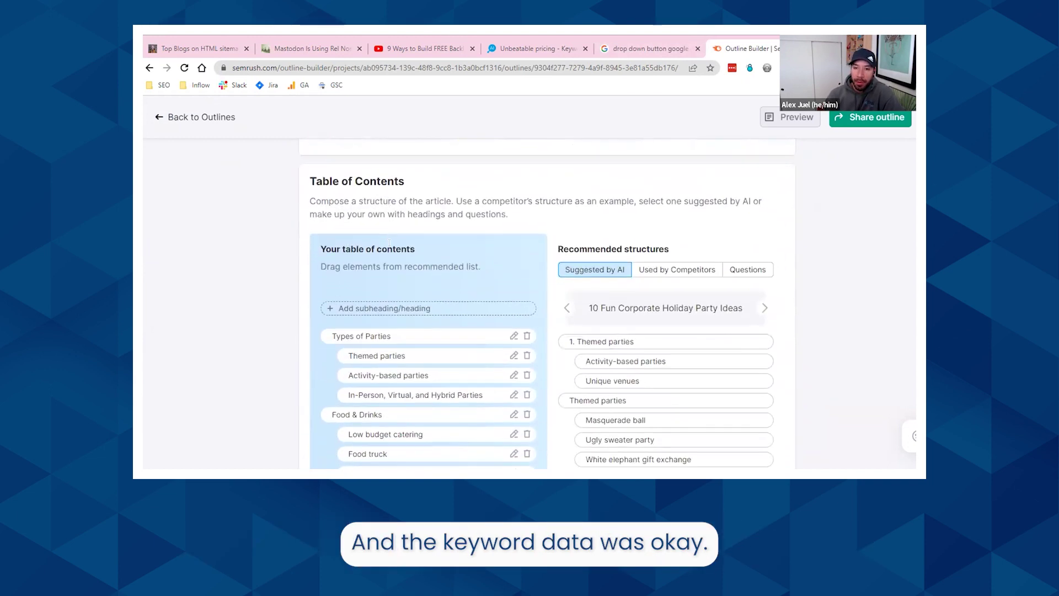
# Examine the holiday party outline's own table of contents alongside the structure suggested by AI
pyautogui.scroll(1, 402, 220)
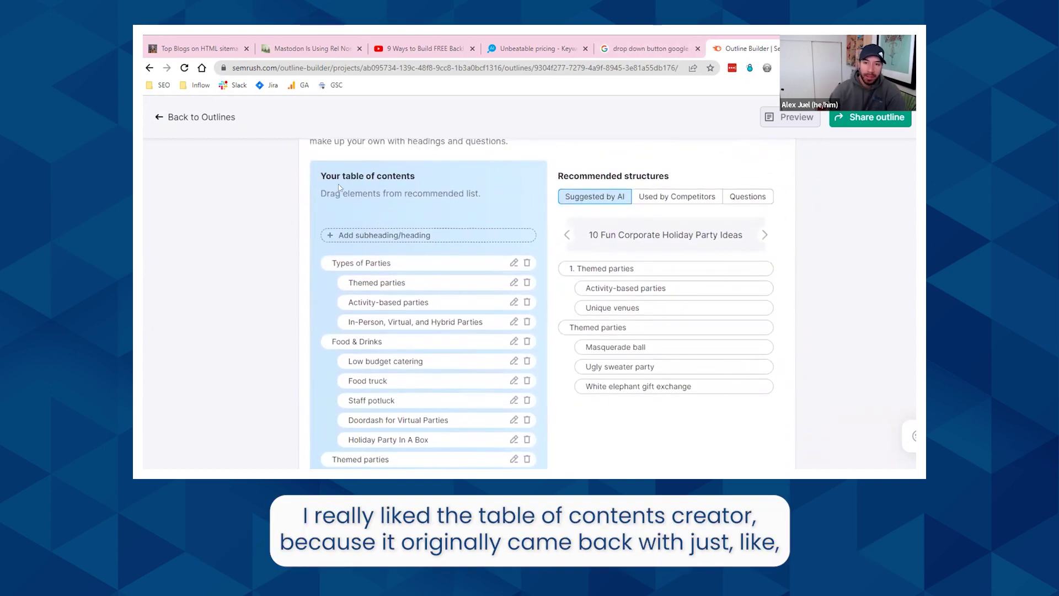
pyautogui.scroll(-1, 386, 237)
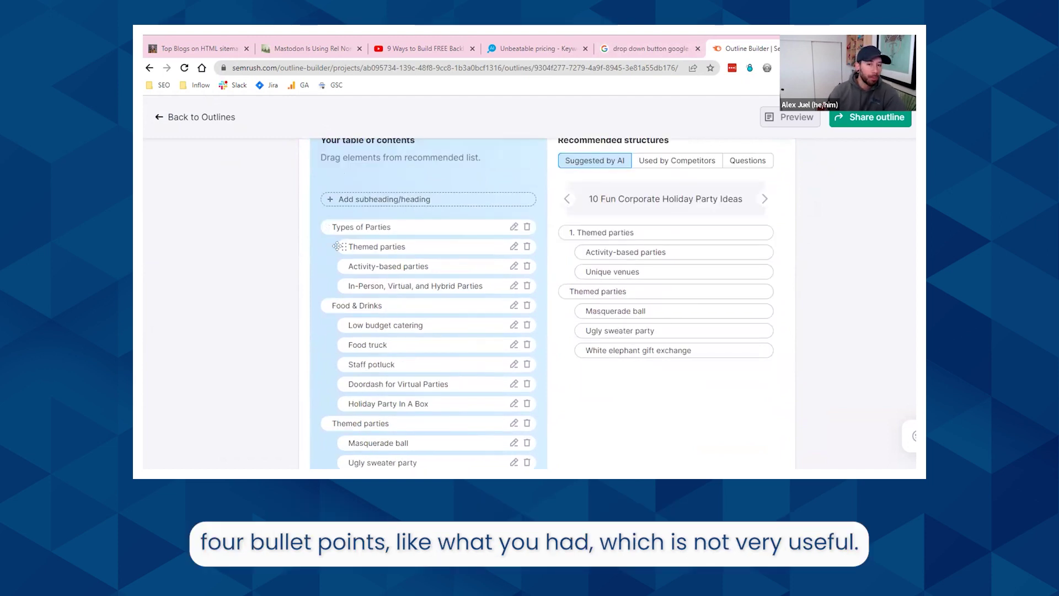
pyautogui.scroll(-1, 350, 269)
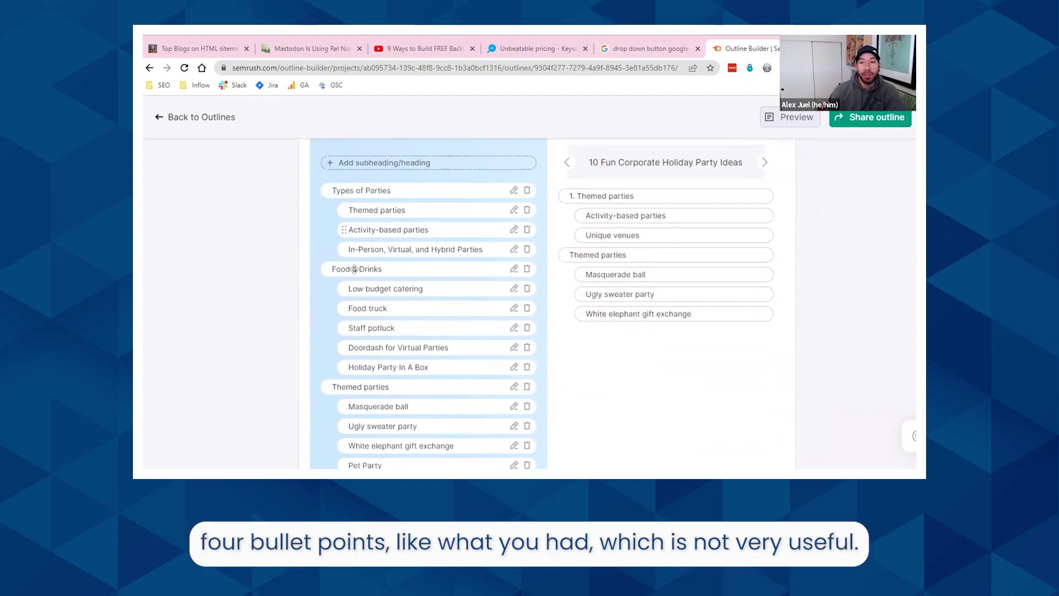
pyautogui.scroll(3, 356, 270)
pyautogui.scroll(-1, 603, 276)
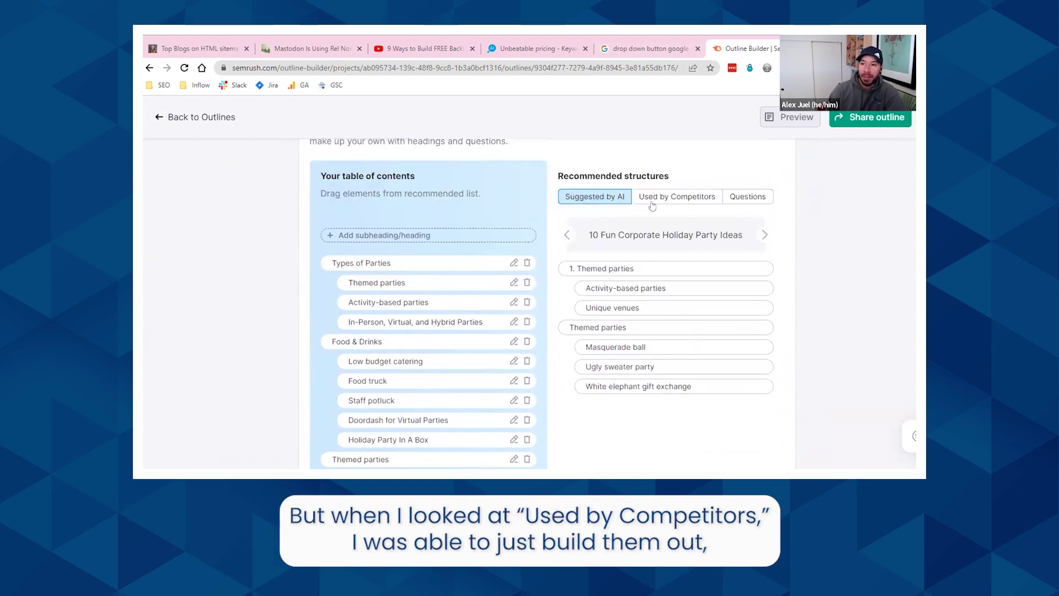
# Show the structures used by competitors and compare them with the holiday party outline's full list of headings
pyautogui.click(656, 197)
pyautogui.scroll(-3, 638, 244)
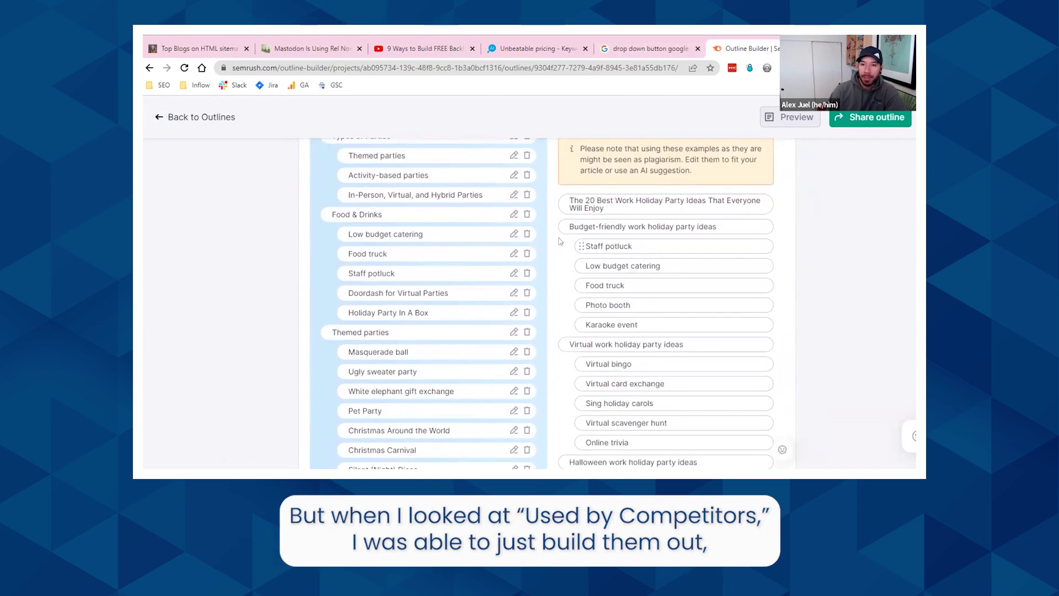
pyautogui.scroll(1, 371, 257)
pyautogui.scroll(-10, 377, 339)
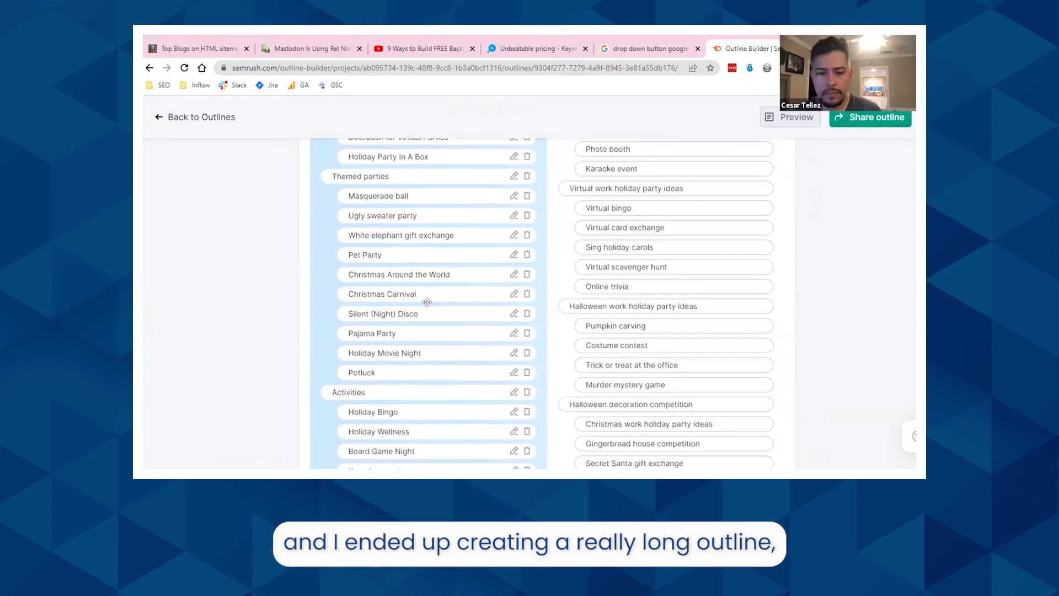
pyautogui.scroll(-8, 425, 310)
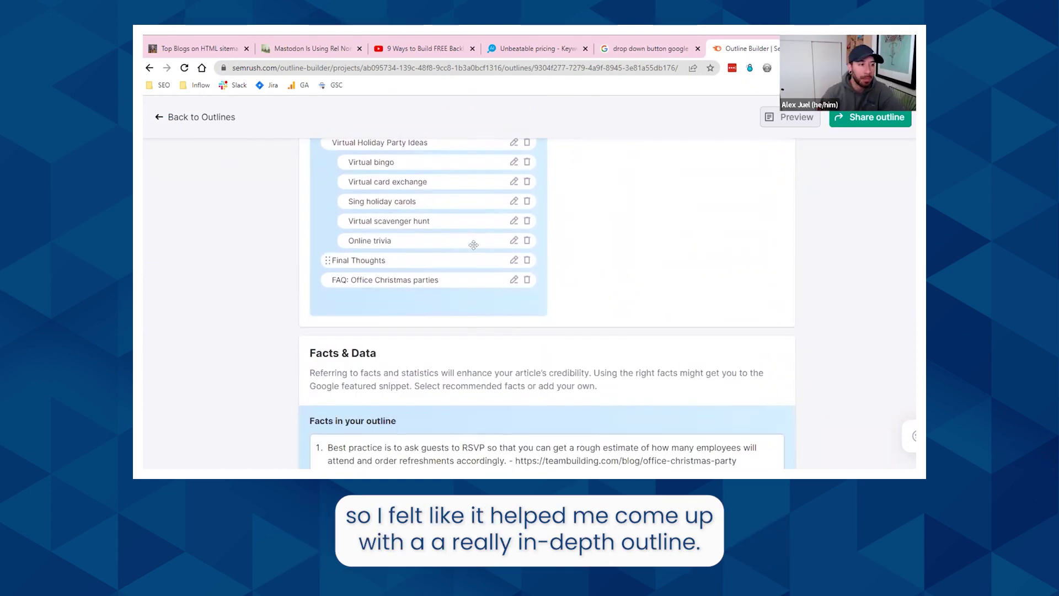
# Review the holiday party outline's facts, articles for inspiration and additional instructions
pyautogui.scroll(-3, 592, 265)
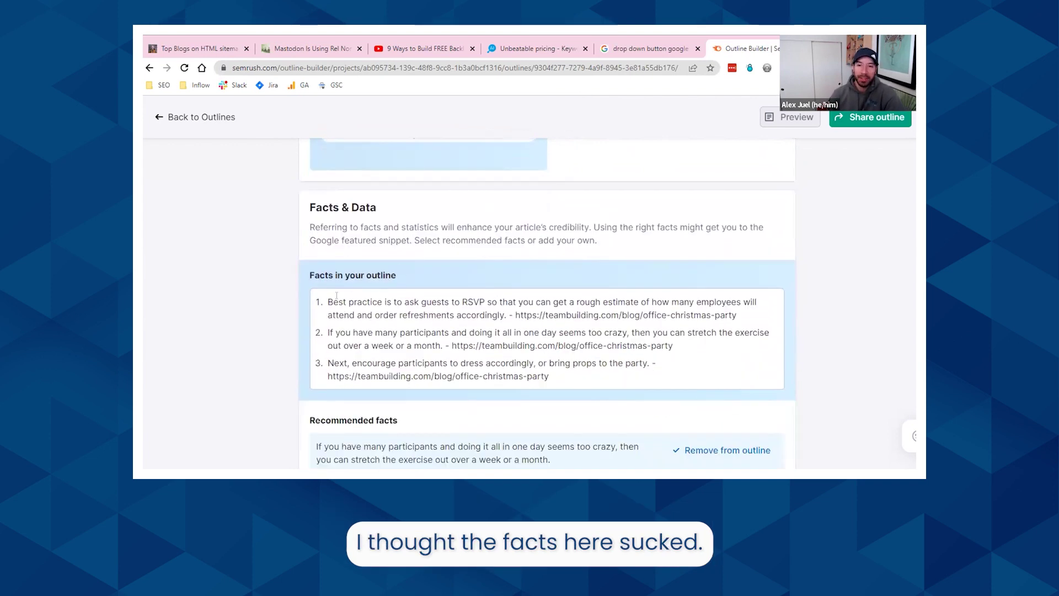
pyautogui.scroll(-6, 337, 296)
pyautogui.moveTo(322, 174); pyautogui.dragTo(380, 191)
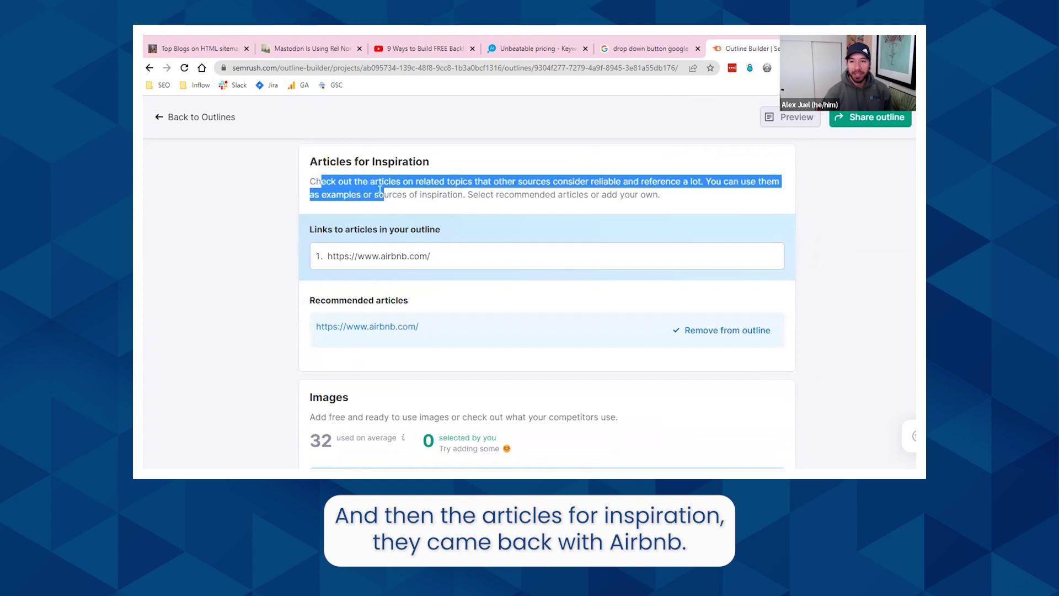
pyautogui.moveTo(353, 249); pyautogui.dragTo(431, 255)
pyautogui.click(458, 253)
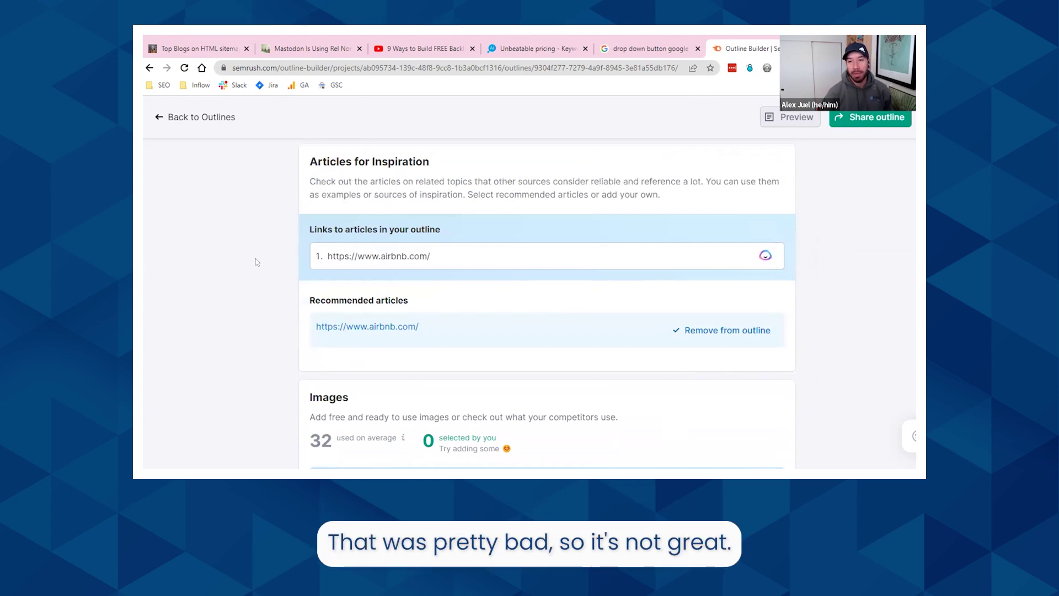
pyautogui.scroll(-7, 256, 262)
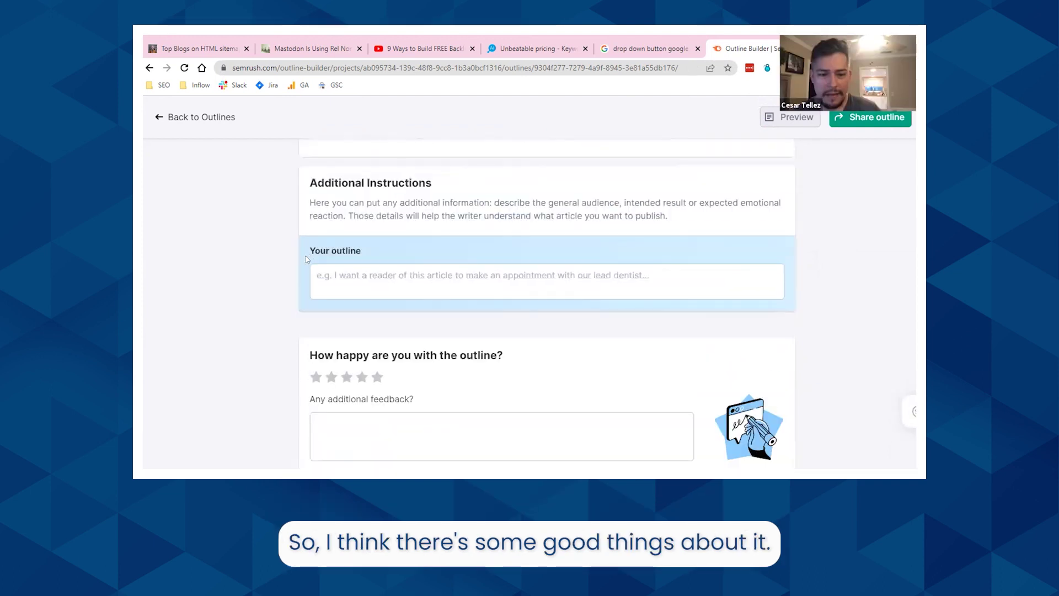
pyautogui.scroll(20, 308, 265)
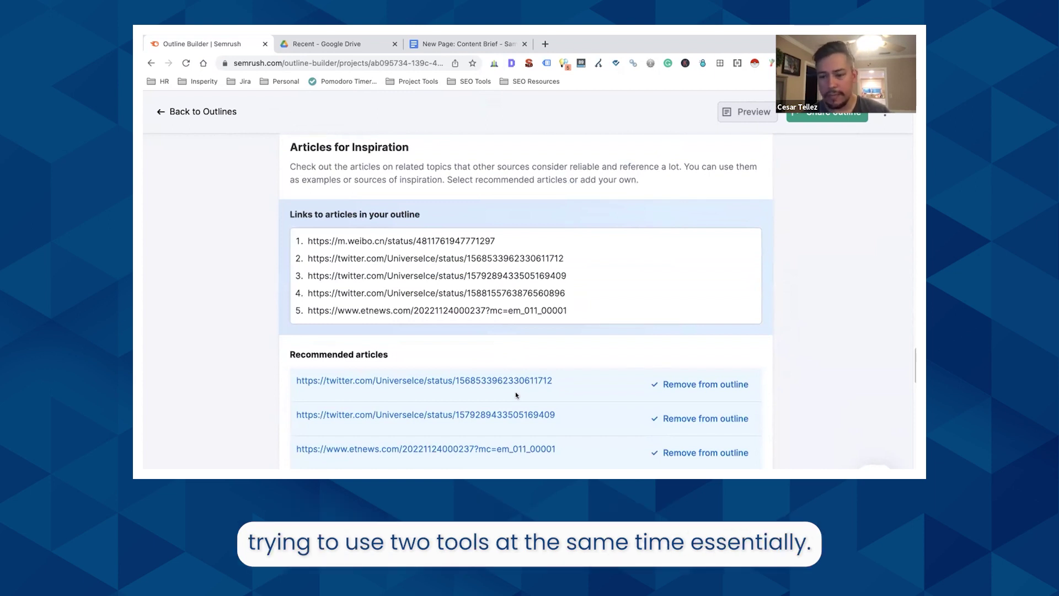
# In the "samsung galaxy s23 rumors" outline, review the recommended articles, then the AI-suggested descriptions, titles and general recommendations
pyautogui.scroll(-2, 458, 421)
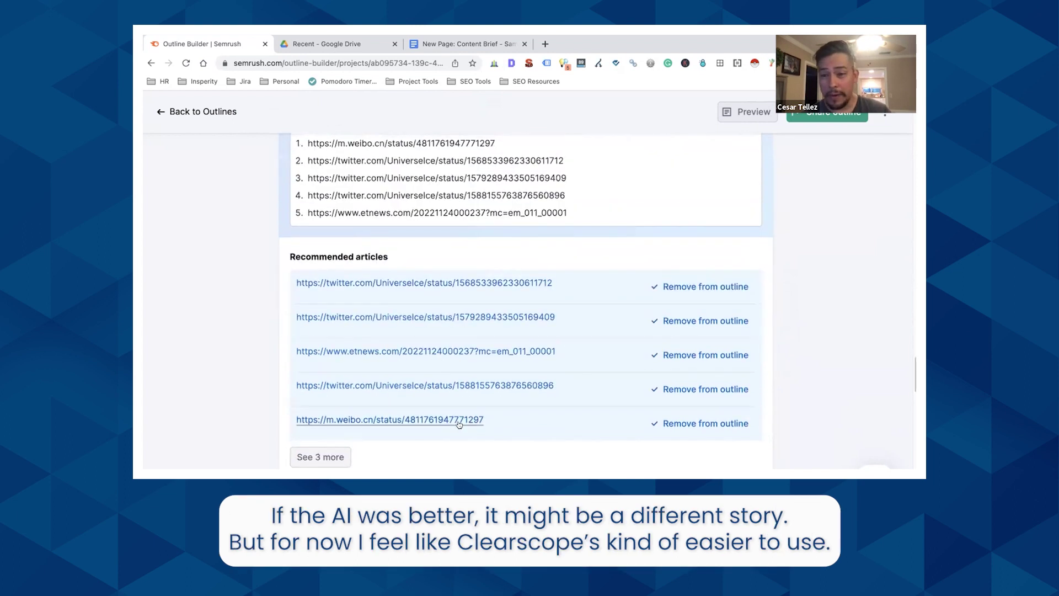
pyautogui.scroll(10, 458, 421)
pyautogui.scroll(15, 458, 421)
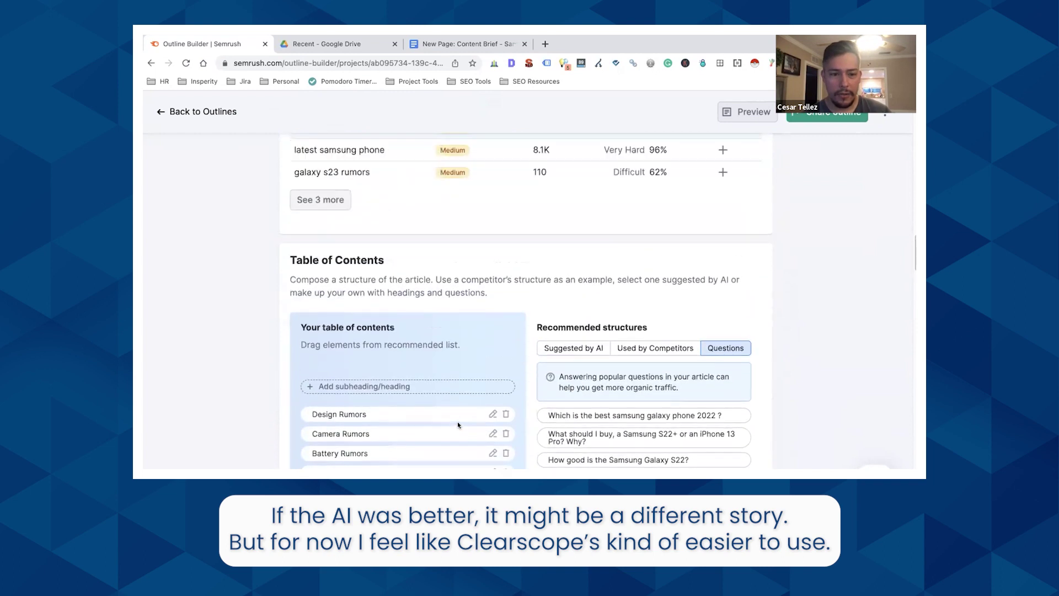
pyautogui.scroll(10, 457, 422)
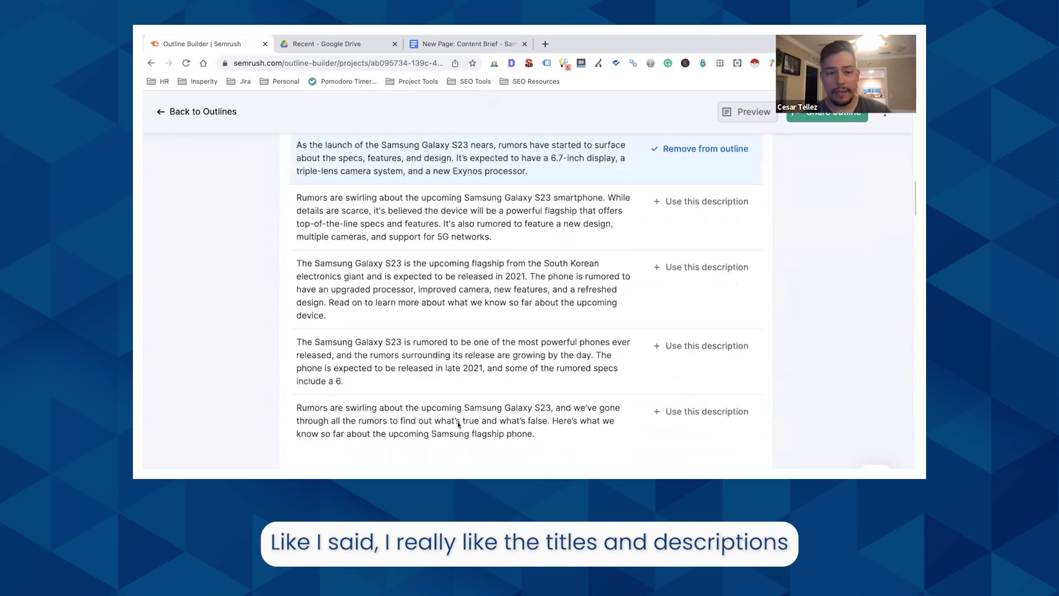
pyautogui.scroll(6, 458, 421)
pyautogui.scroll(5, 458, 421)
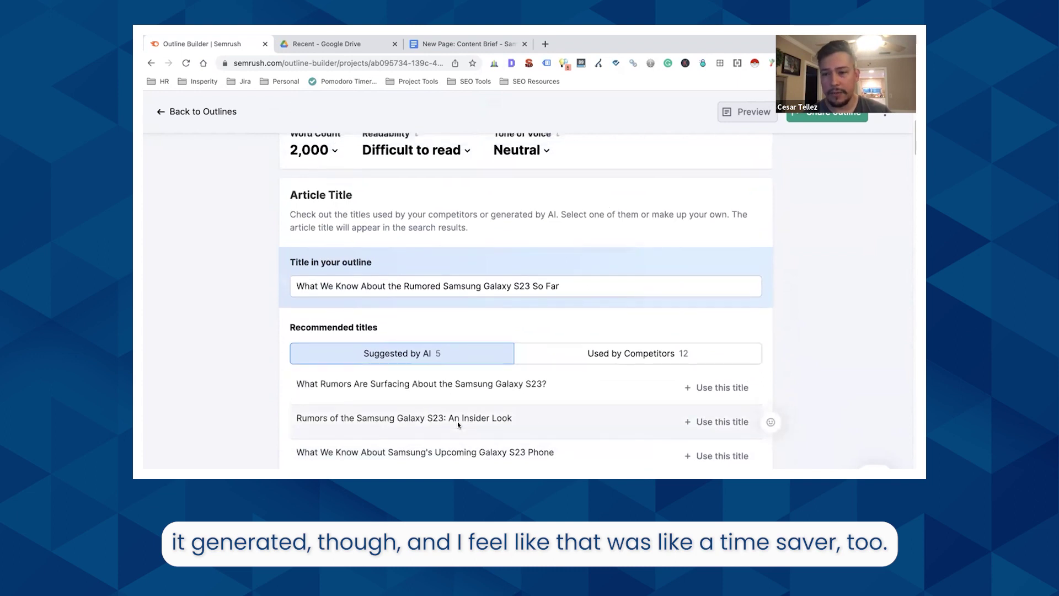
pyautogui.scroll(5, 458, 424)
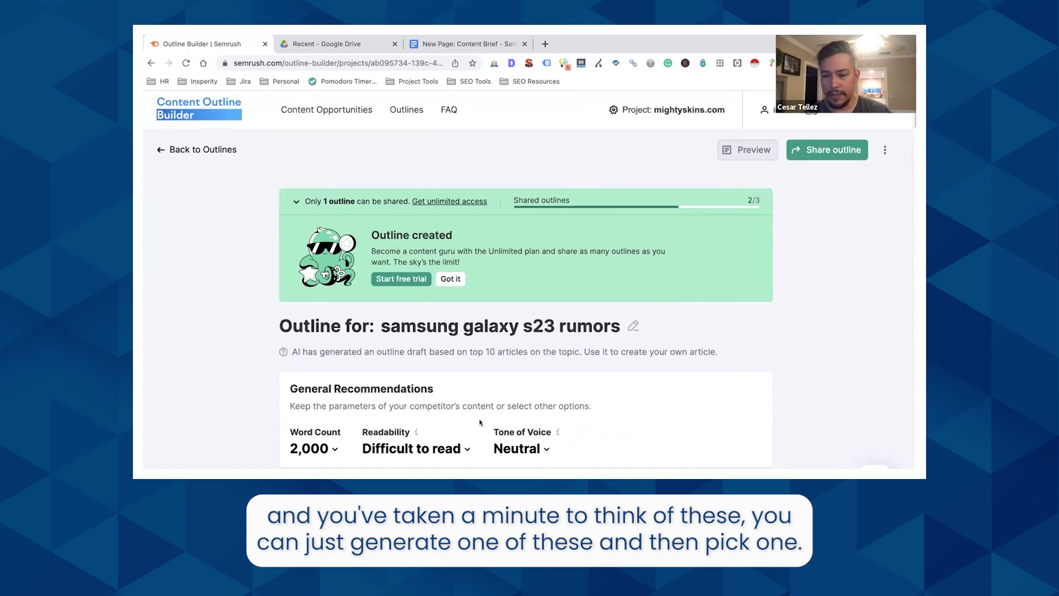
pyautogui.scroll(-2, 499, 409)
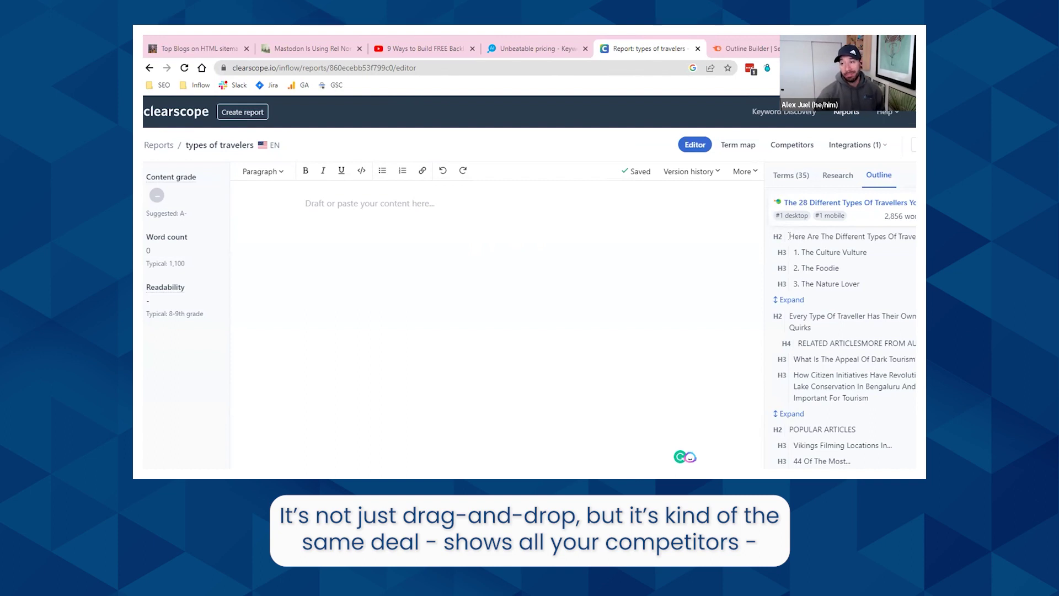
# In Clearscope's "types of travelers" report, copy the competitor heading "Here Are The Different Types Of Travellers" into the draft and select the subheadings below it
pyautogui.tripleClick(789, 236)
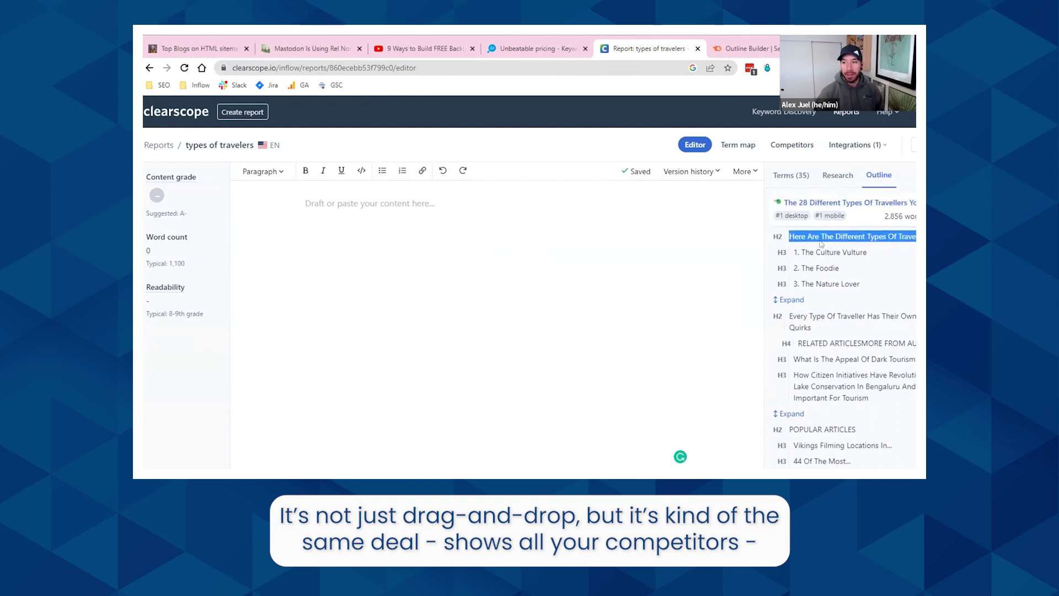
pyautogui.click(717, 249)
pyautogui.write('Here Are The Different Types Of Travellers')
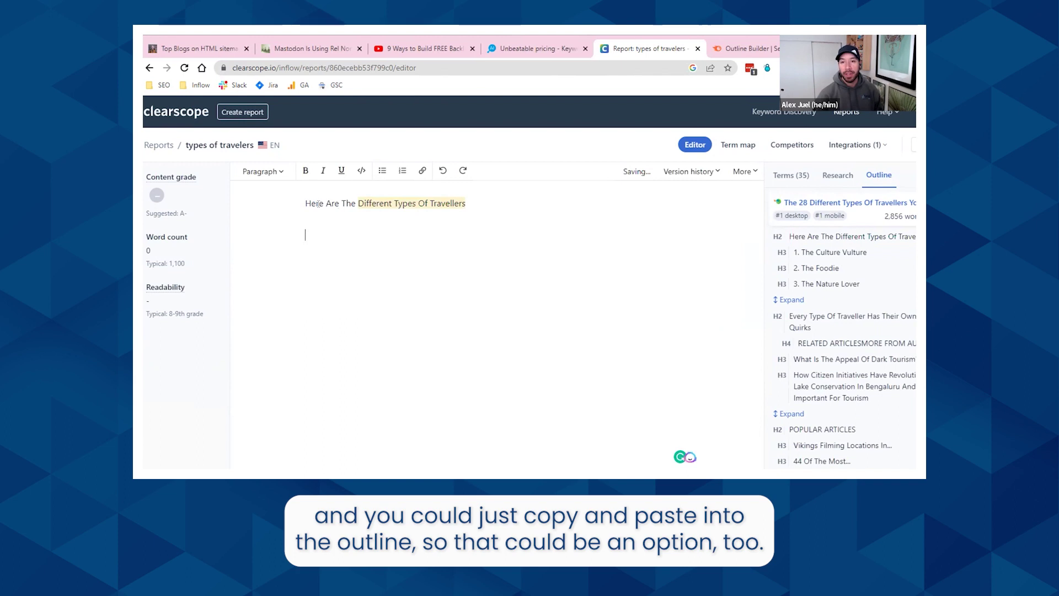
pyautogui.moveTo(804, 252); pyautogui.dragTo(871, 279)
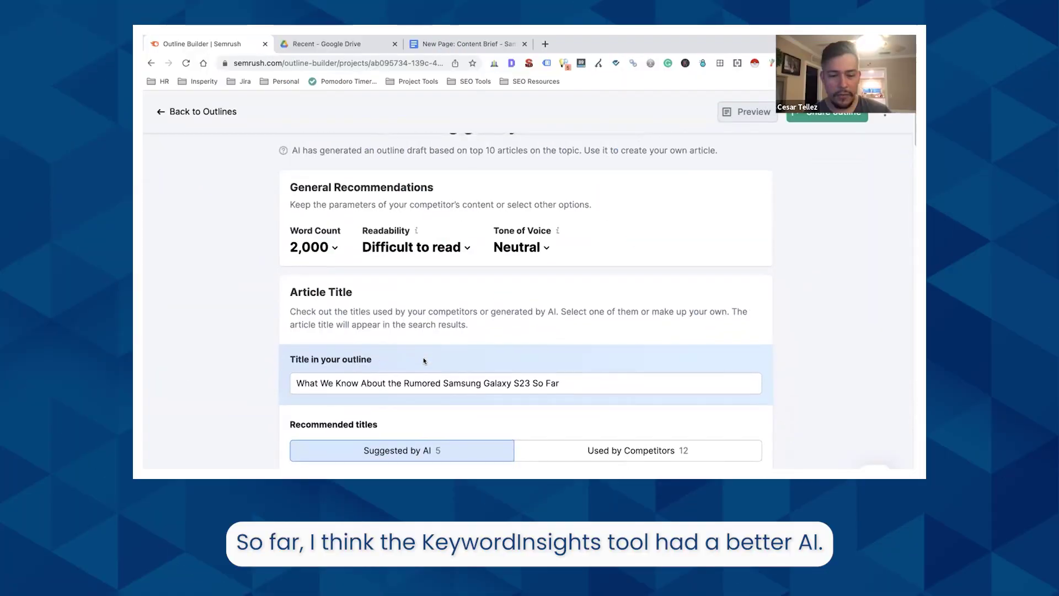
# Back in Semrush, examine the AI-suggested article titles of the Samsung Galaxy S23 outline
pyautogui.scroll(-4, 423, 359)
pyautogui.scroll(-2, 423, 359)
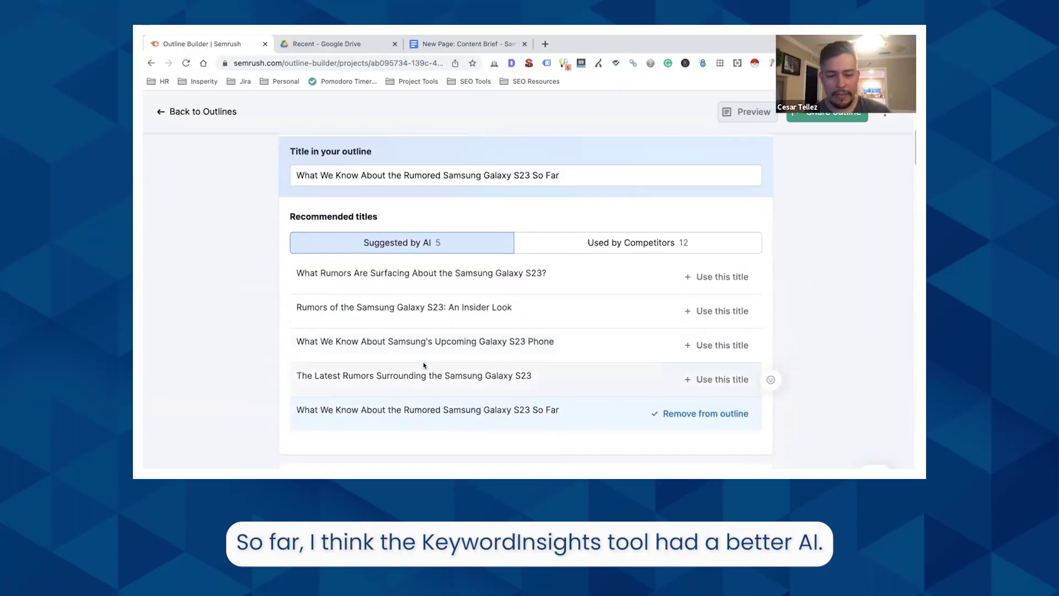
# Review the Samsung Galaxy S23 outline's recommended keywords, AI-suggested descriptions and table of contents with its recommended structures
pyautogui.scroll(-10, 424, 365)
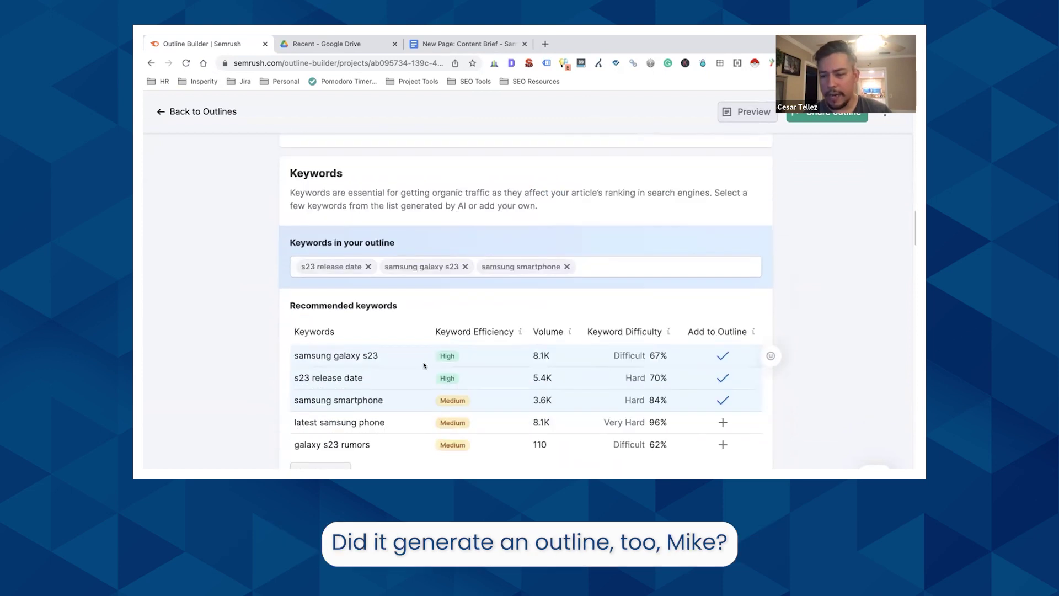
pyautogui.scroll(5, 424, 365)
pyautogui.scroll(10, 423, 362)
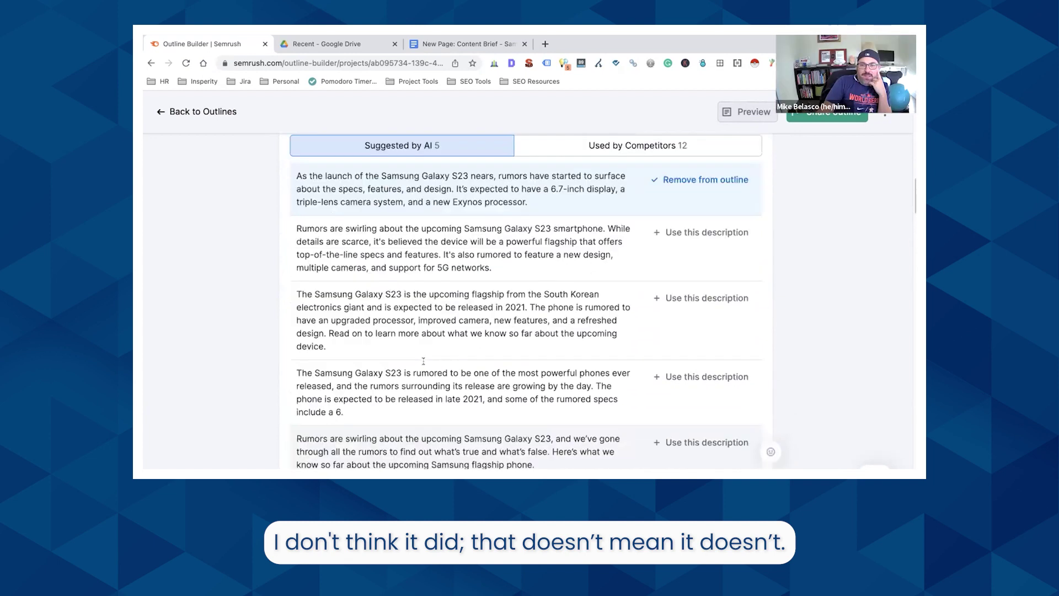
pyautogui.scroll(-15, 423, 364)
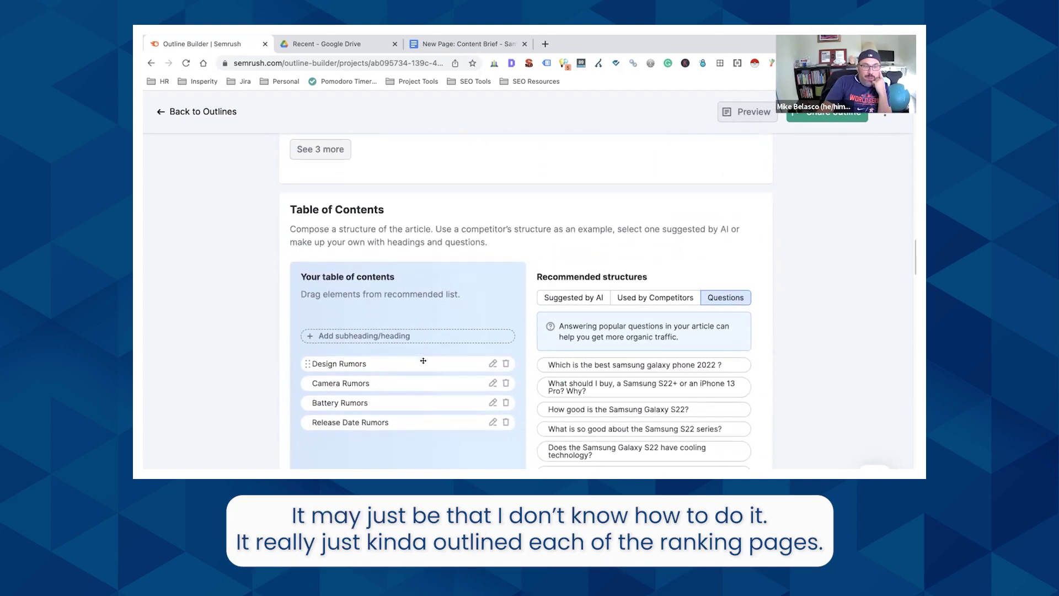
pyautogui.scroll(-2, 422, 361)
pyautogui.scroll(1, 423, 362)
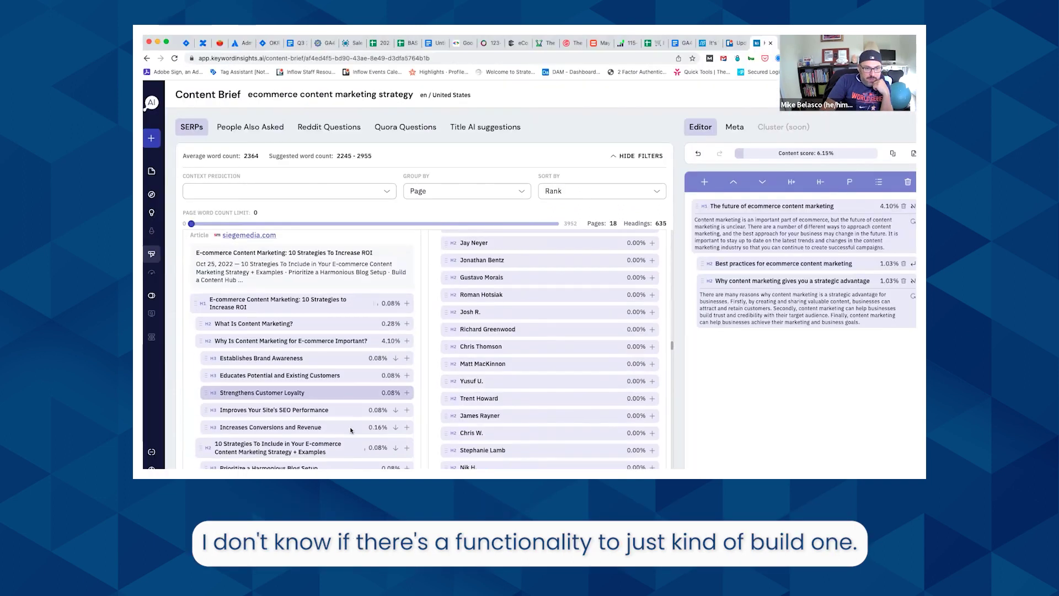
# In Keyword Insights' "ecommerce content marketing strategy" brief, examine the heading outlines extracted from each ranking page
pyautogui.scroll(-10, 309, 397)
pyautogui.scroll(-15, 351, 453)
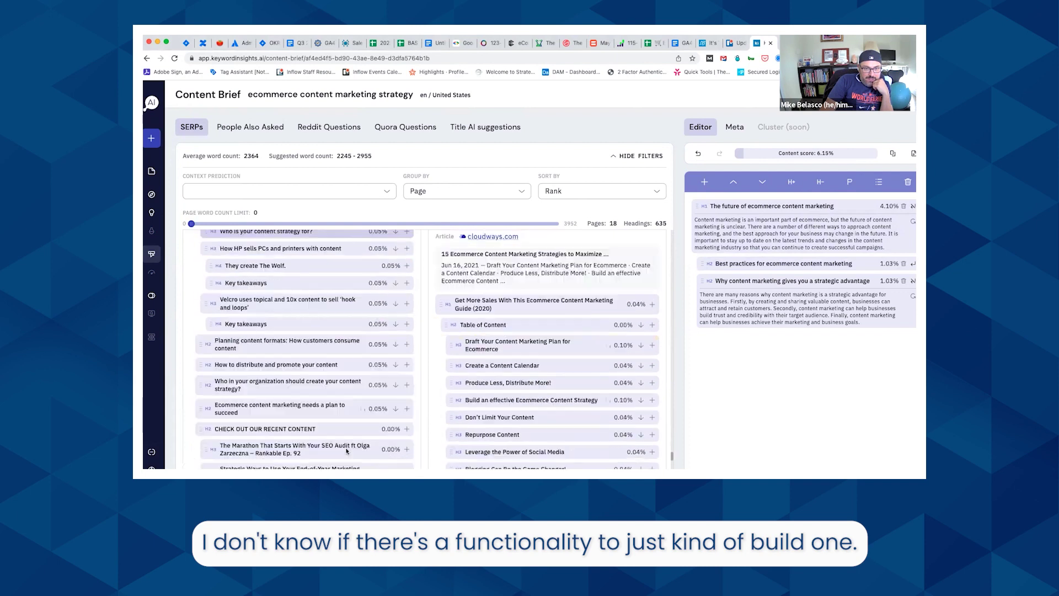
pyautogui.scroll(15, 346, 405)
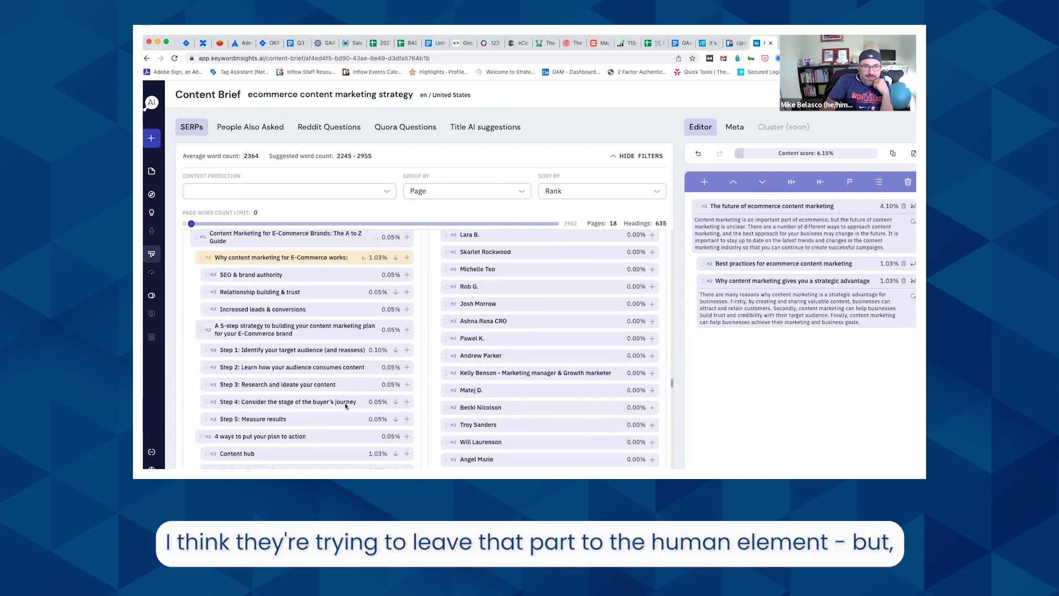
pyautogui.scroll(5, 347, 407)
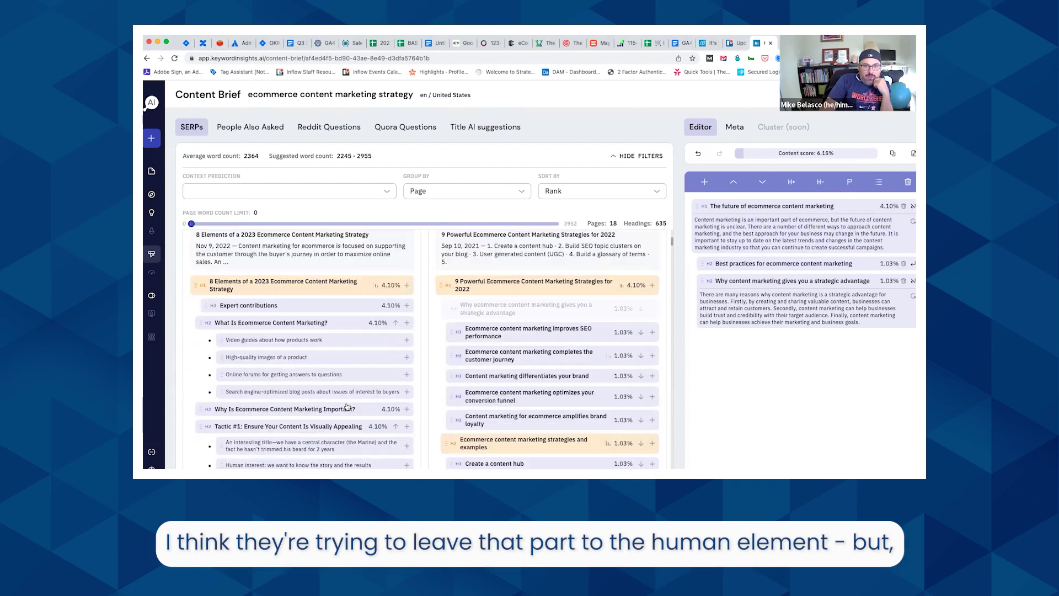
pyautogui.scroll(-10, 396, 359)
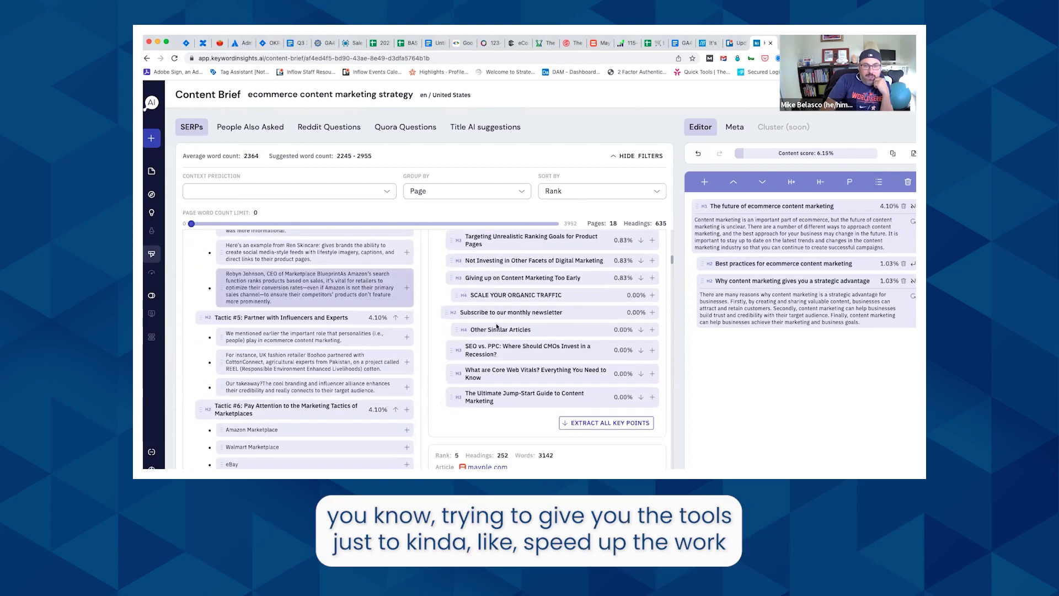
pyautogui.scroll(-5, 342, 387)
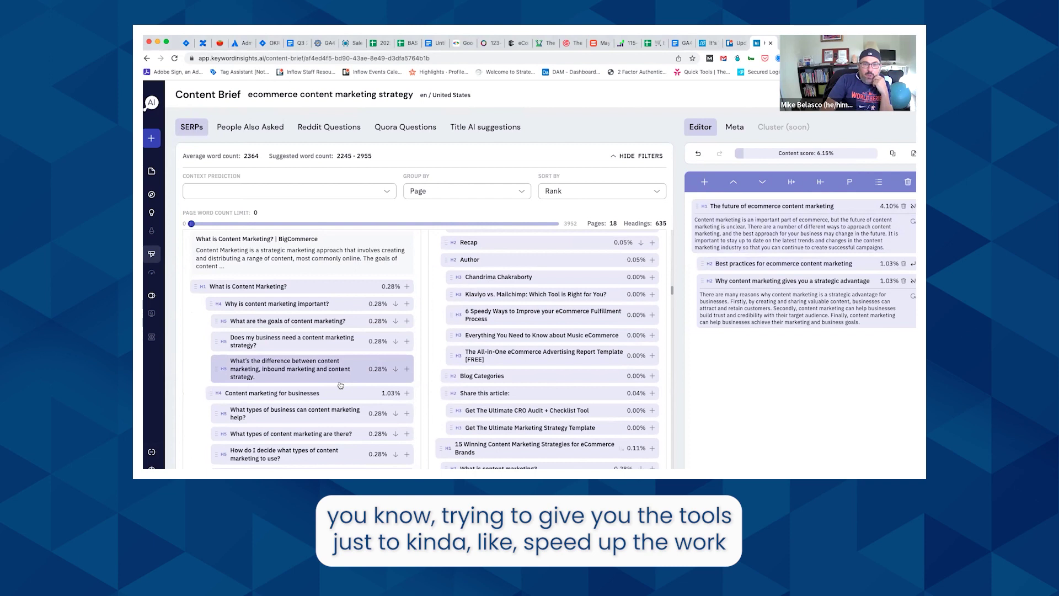
pyautogui.scroll(-4, 352, 375)
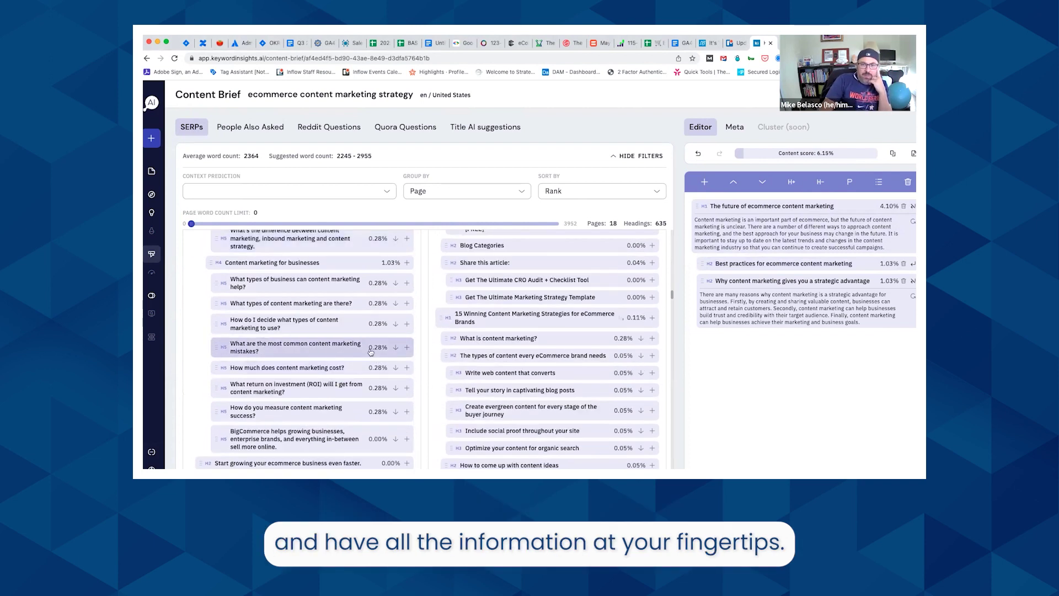